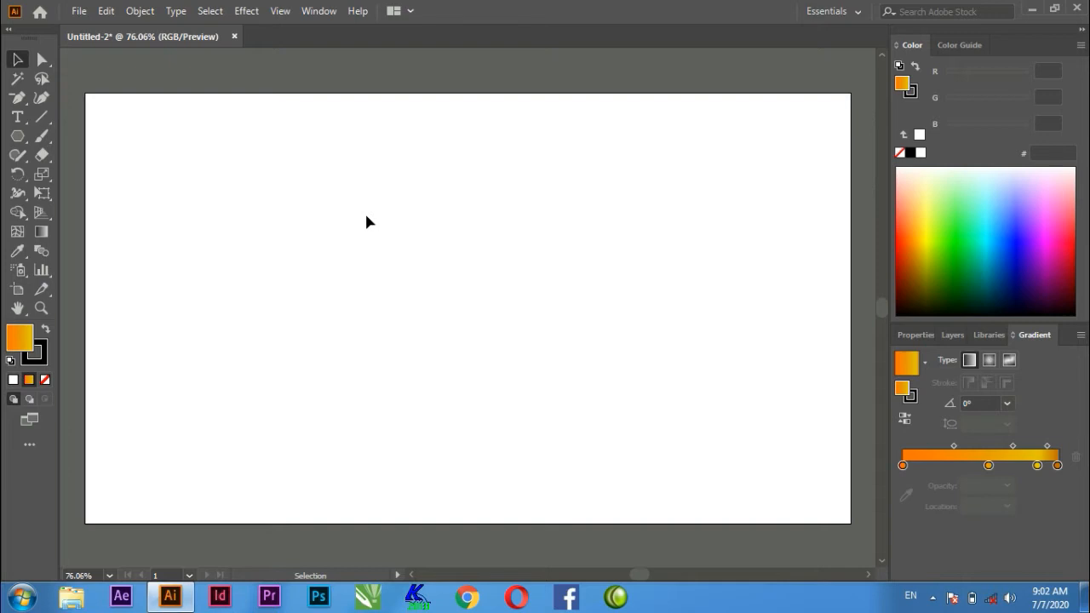
{"action": "left_click", "coordinate": [45, 63]}
{"action": "left_click_drag", "start_coordinate": [45, 62], "coordinate": [145, 80]}
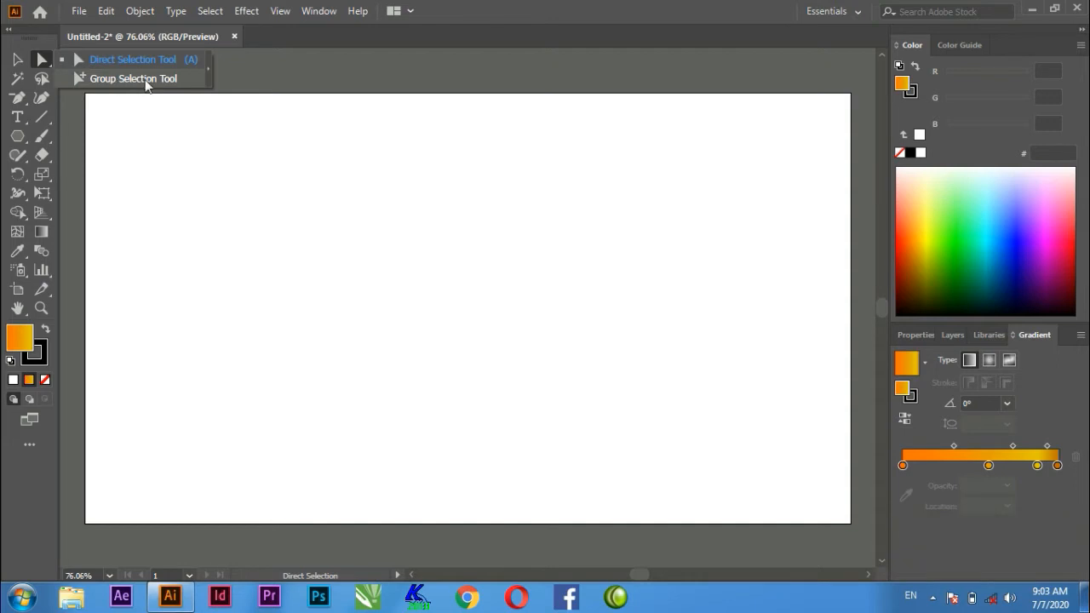
{"action": "left_click", "coordinate": [239, 150]}
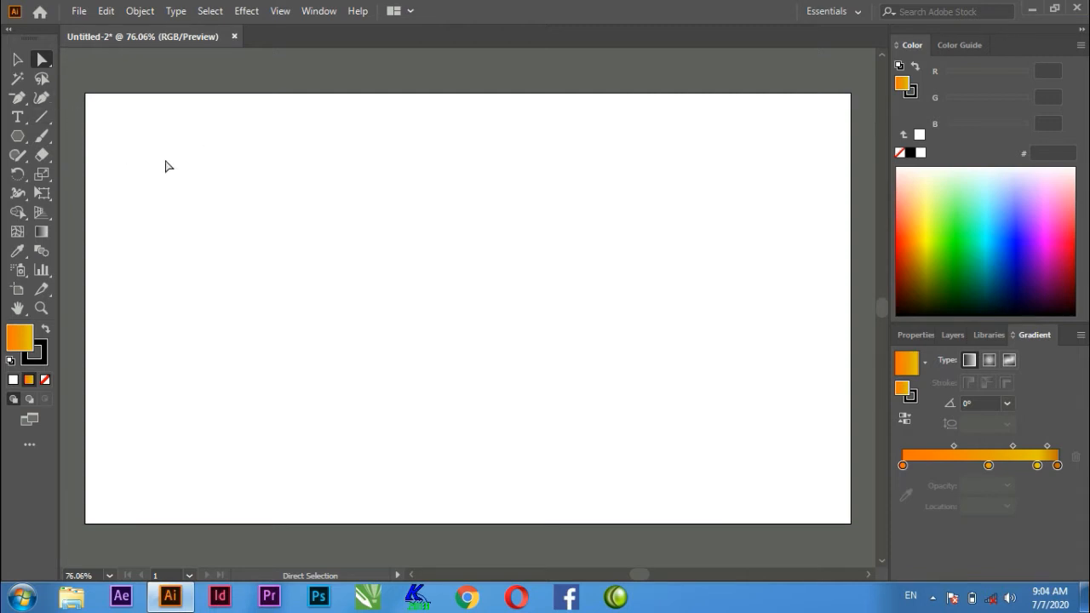
{"action": "left_click", "coordinate": [17, 62]}
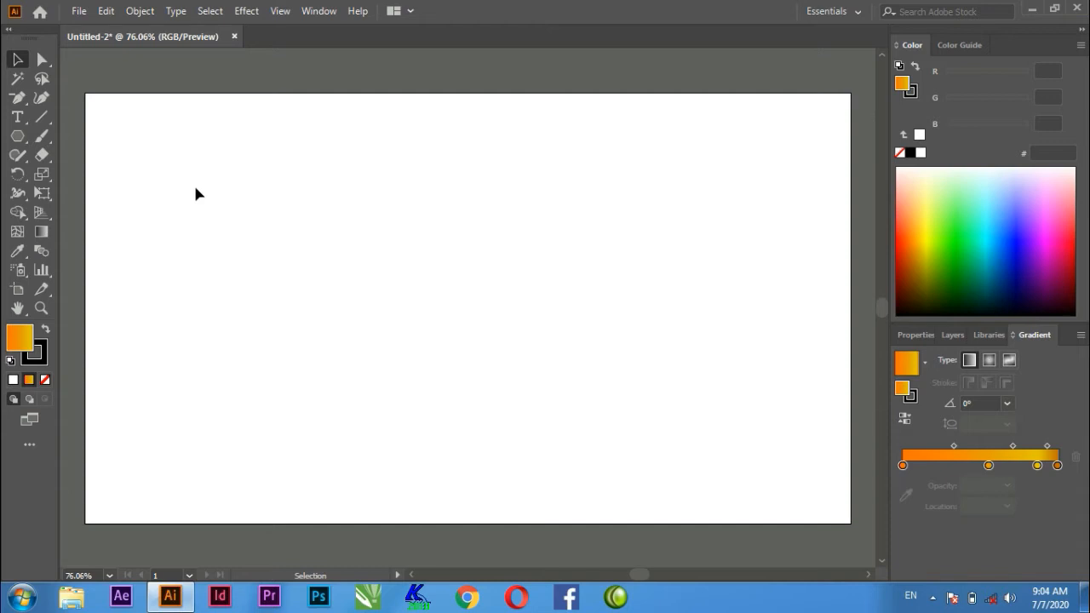
Draw a gradient-filled rectangle about 460 by 233 px in the artboard's upper-left area and deselect it.
{"action": "left_click", "coordinate": [17, 135]}
{"action": "left_click", "coordinate": [72, 139]}
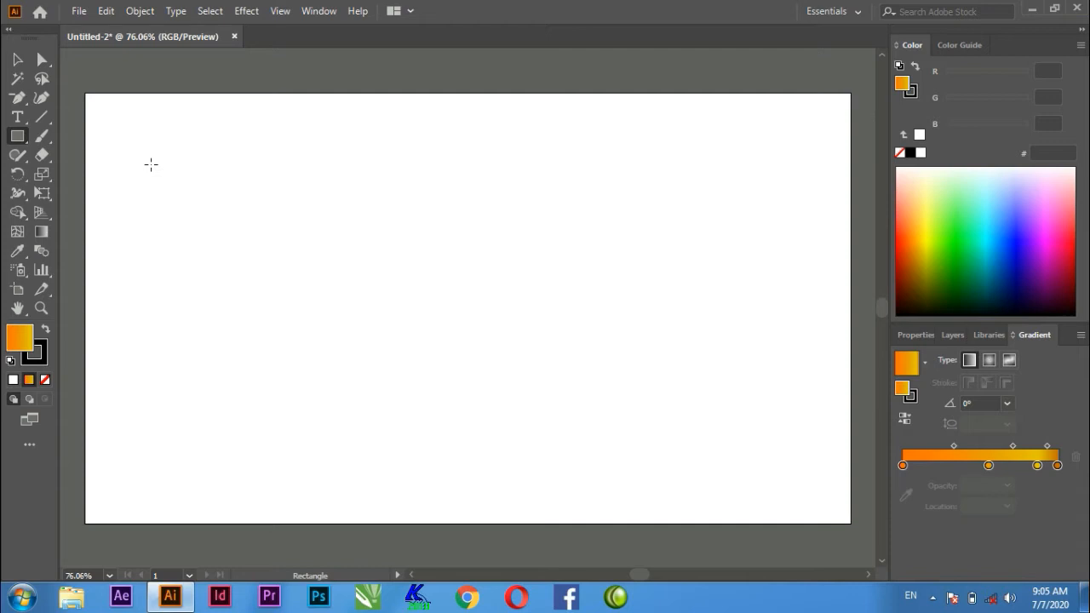
{"action": "left_click_drag", "start_coordinate": [181, 169], "coordinate": [455, 306]}
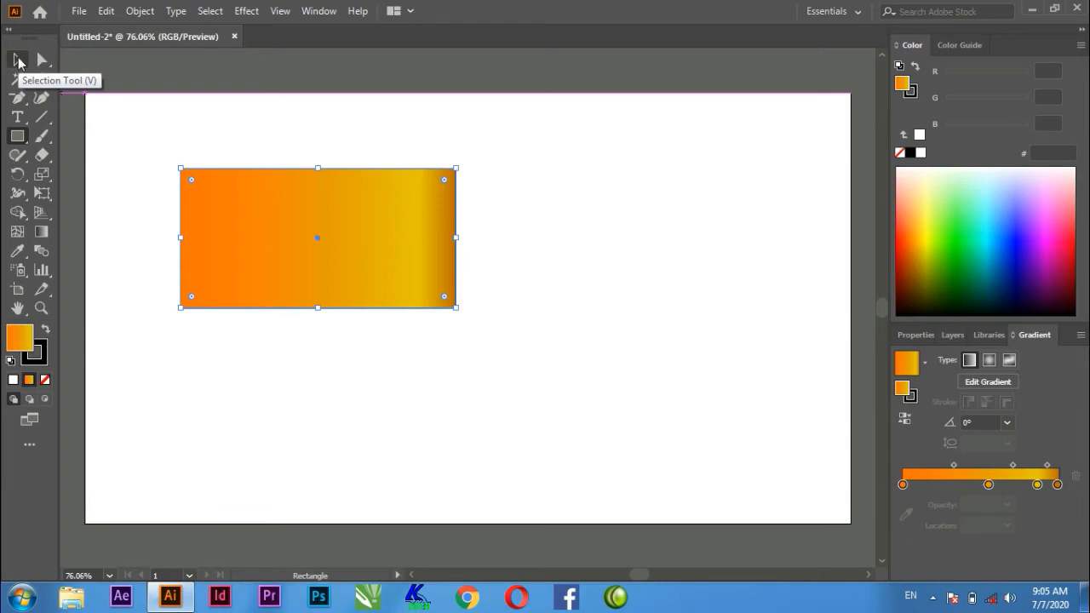
{"action": "left_click", "coordinate": [430, 477]}
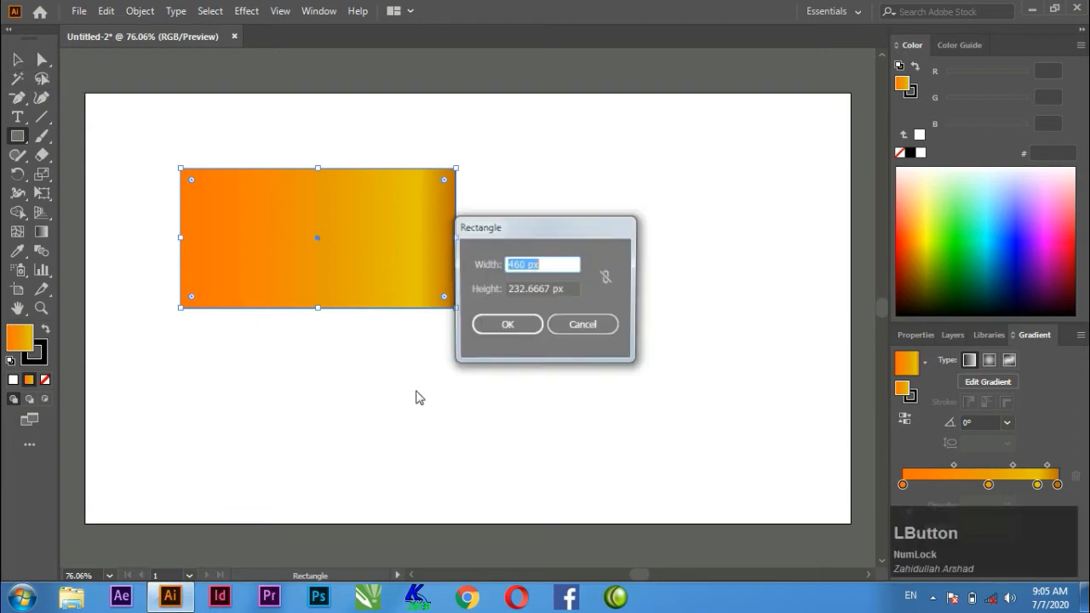
{"action": "left_click", "coordinate": [569, 332]}
{"action": "left_click", "coordinate": [17, 60]}
{"action": "left_click", "coordinate": [370, 317]}
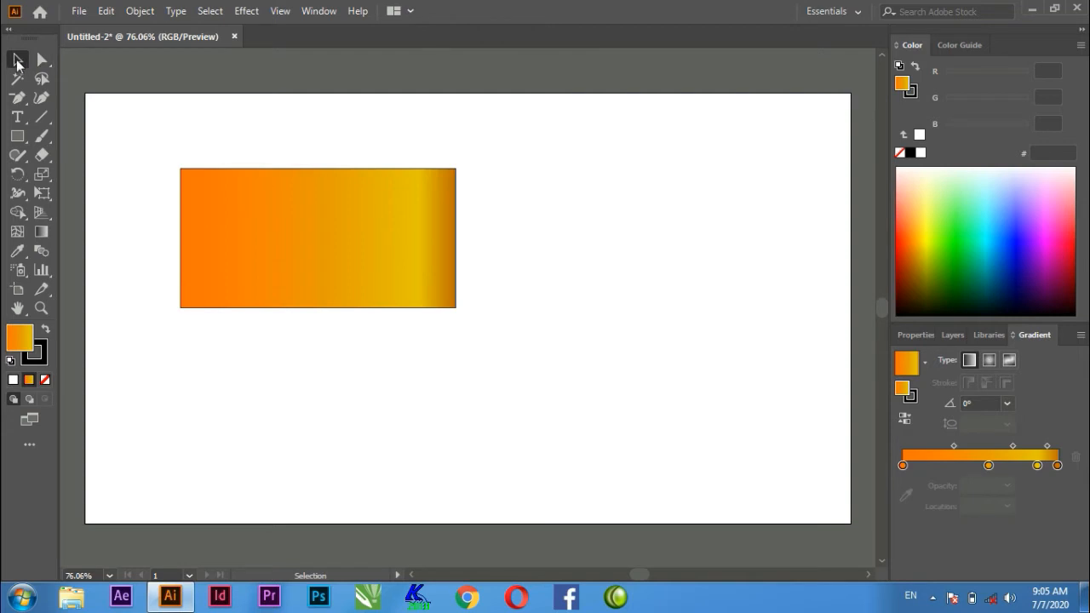
Select the rectangle and enlarge it slightly from its lower-right corner.
{"action": "left_click", "coordinate": [17, 60]}
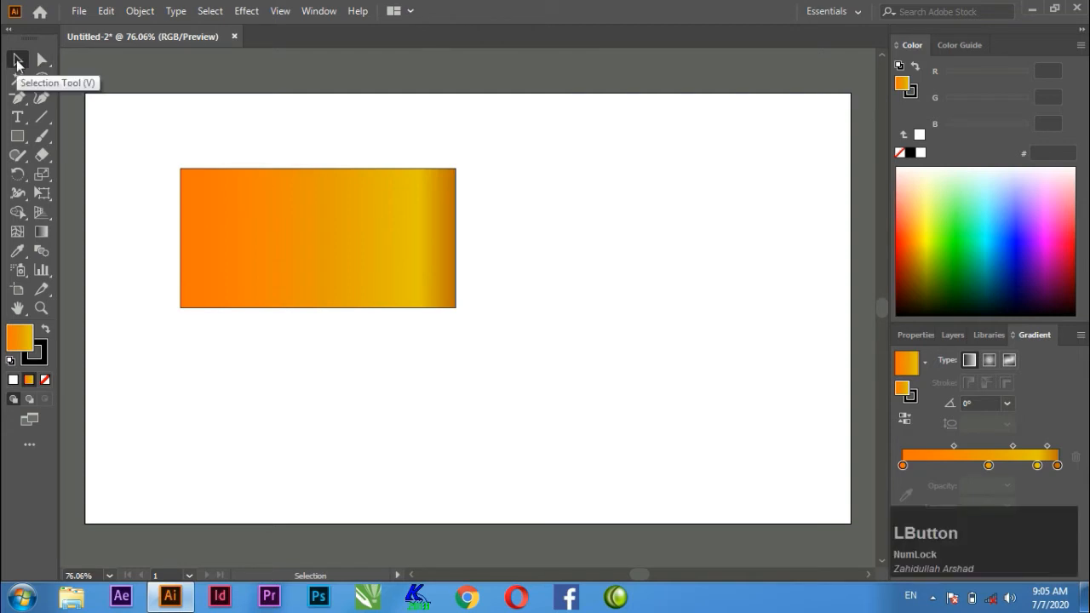
{"action": "left_click", "coordinate": [17, 62]}
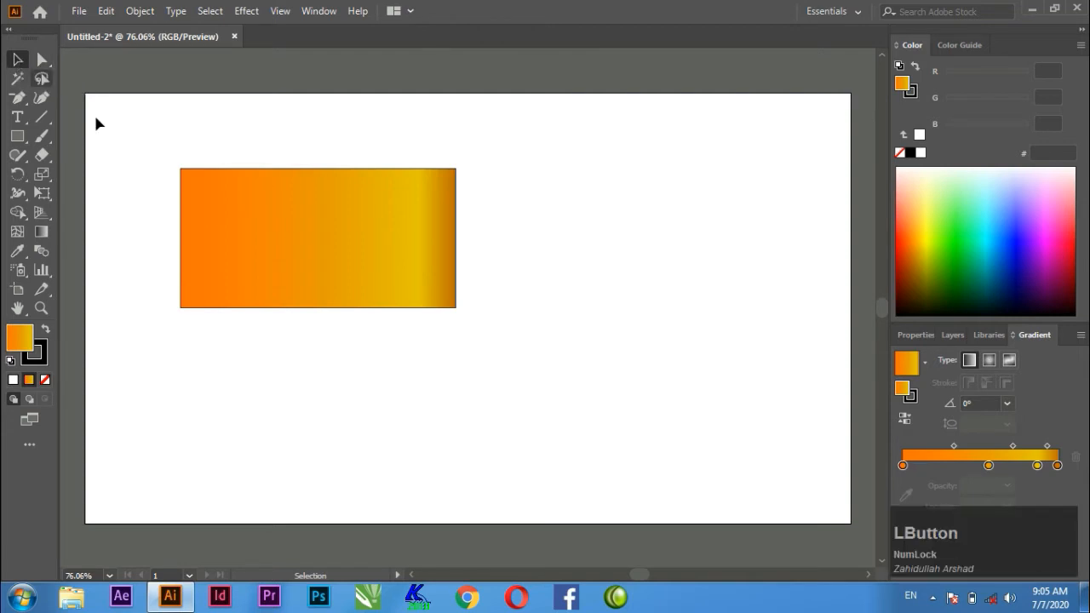
{"action": "left_click", "coordinate": [316, 245]}
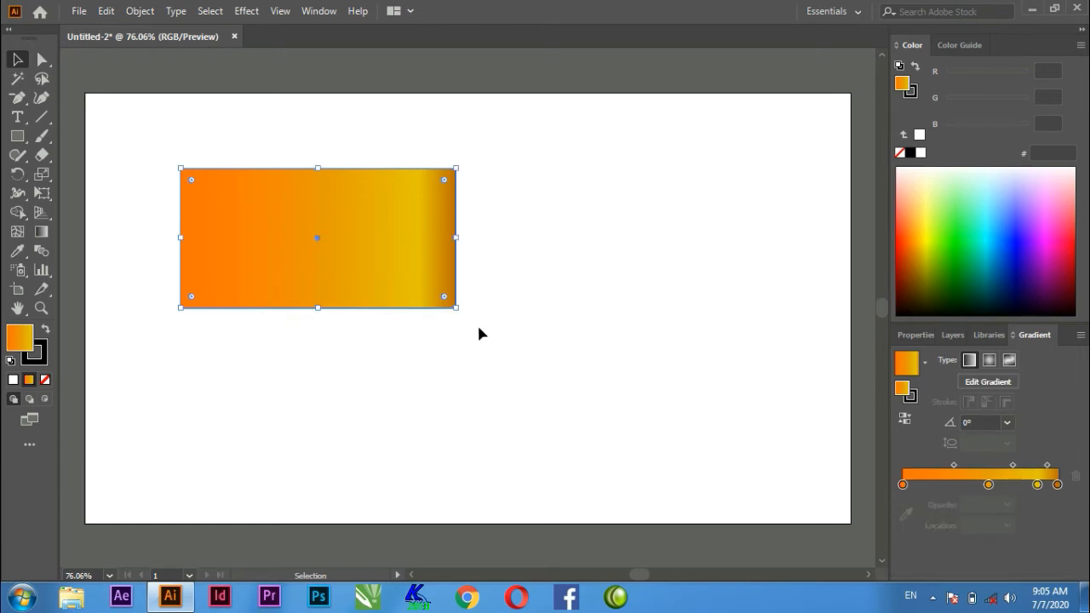
{"action": "mouse_move", "coordinate": [457, 308]}
{"action": "left_mouse_down"}
{"action": "mouse_move", "coordinate": [604, 423]}
{"action": "mouse_move", "coordinate": [450, 317]}
{"action": "mouse_move", "coordinate": [591, 415]}
{"action": "mouse_move", "coordinate": [465, 320]}
{"action": "left_mouse_up"}
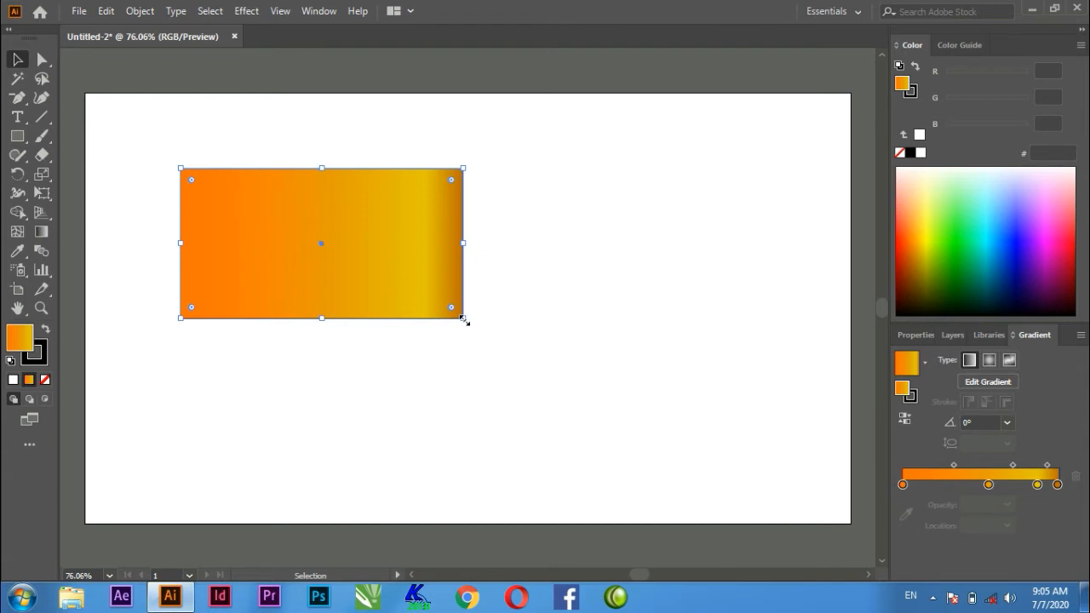
{"action": "left_click_drag", "start_coordinate": [465, 320], "coordinate": [613, 439]}
{"action": "left_click_drag", "start_coordinate": [646, 464], "coordinate": [468, 367]}
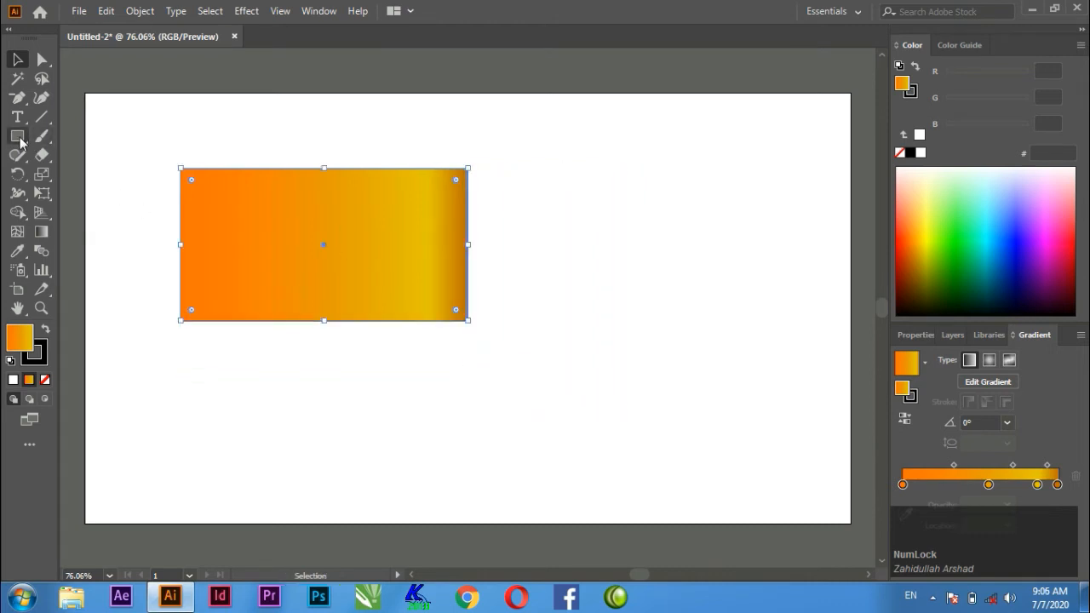
Draw a square to the right of the rectangle and scale it up proportionally from its lower-right corner.
{"action": "left_click", "coordinate": [19, 137]}
{"action": "left_click_drag", "start_coordinate": [563, 170], "coordinate": [720, 324]}
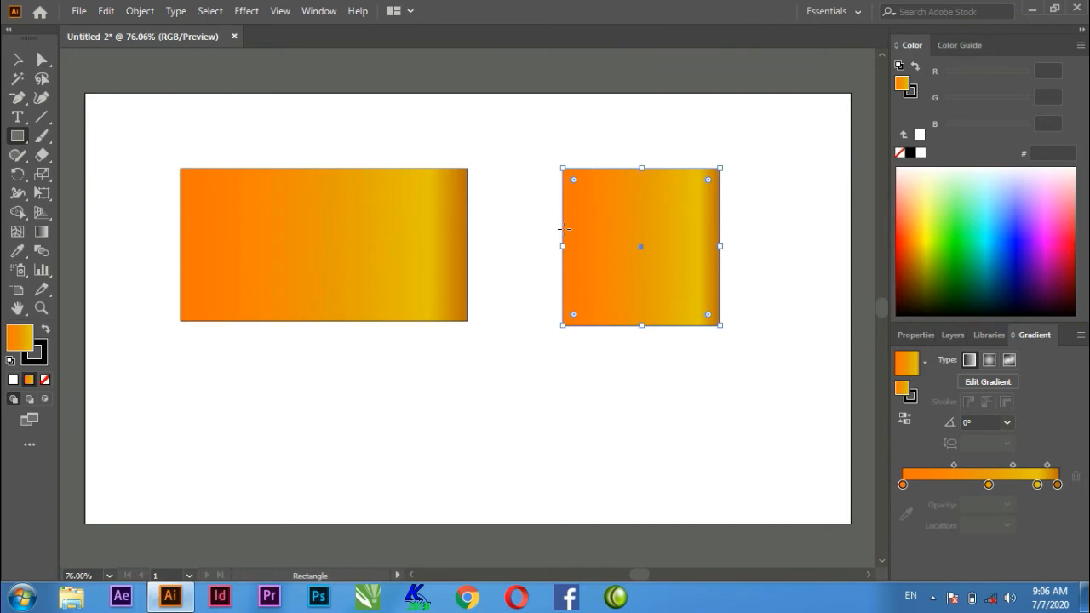
{"action": "left_click", "coordinate": [17, 60]}
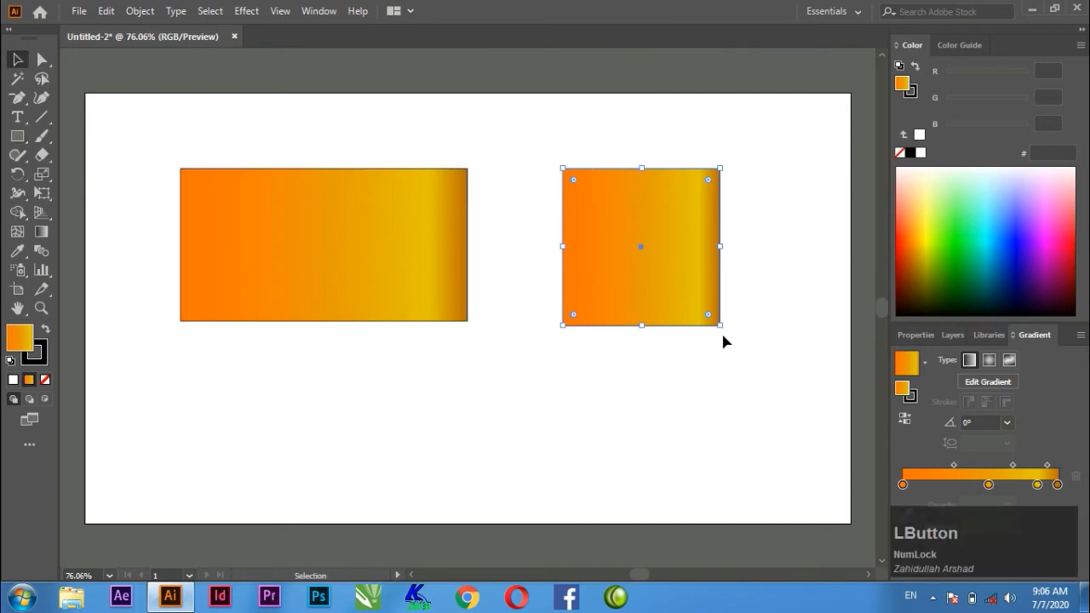
{"action": "left_click_drag", "start_coordinate": [722, 327], "coordinate": [753, 371]}
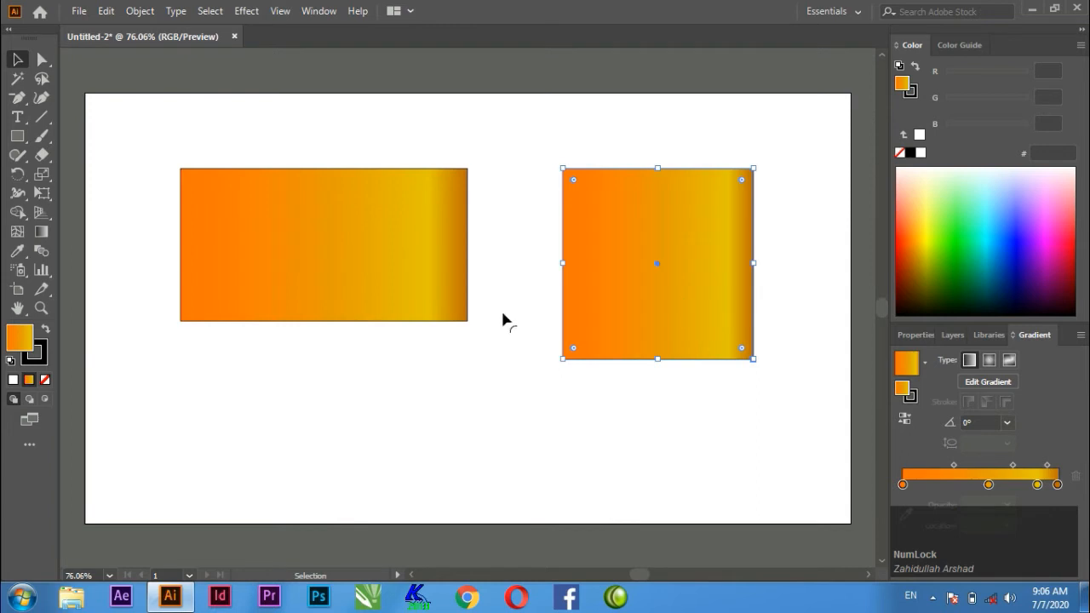
Round all four corners of the rectangle evenly with the live corner control and deselect it.
{"action": "left_click", "coordinate": [423, 287]}
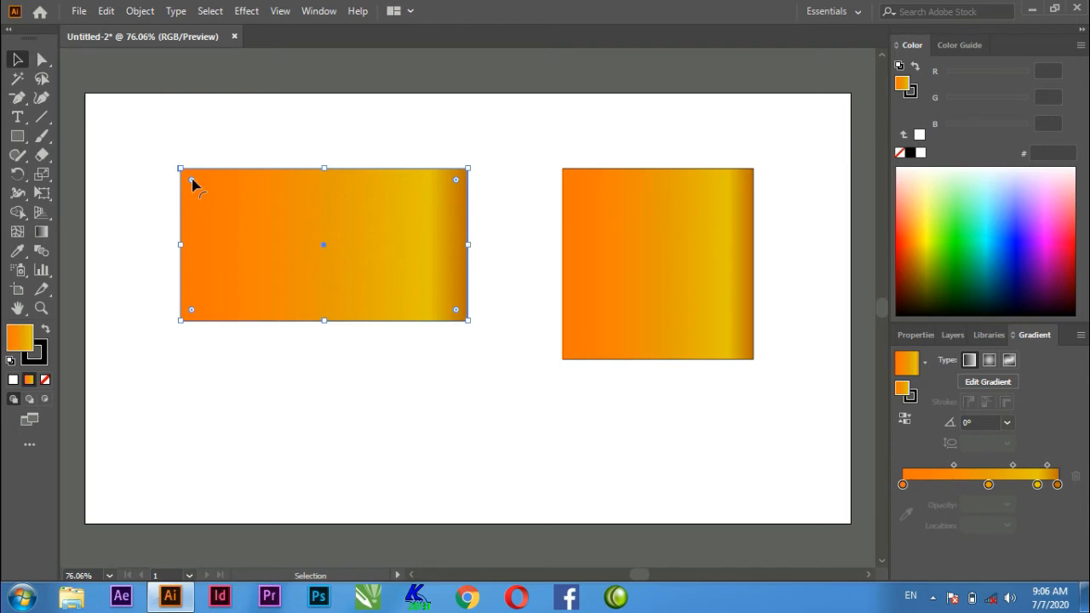
{"action": "left_click_drag", "start_coordinate": [191, 181], "coordinate": [215, 208]}
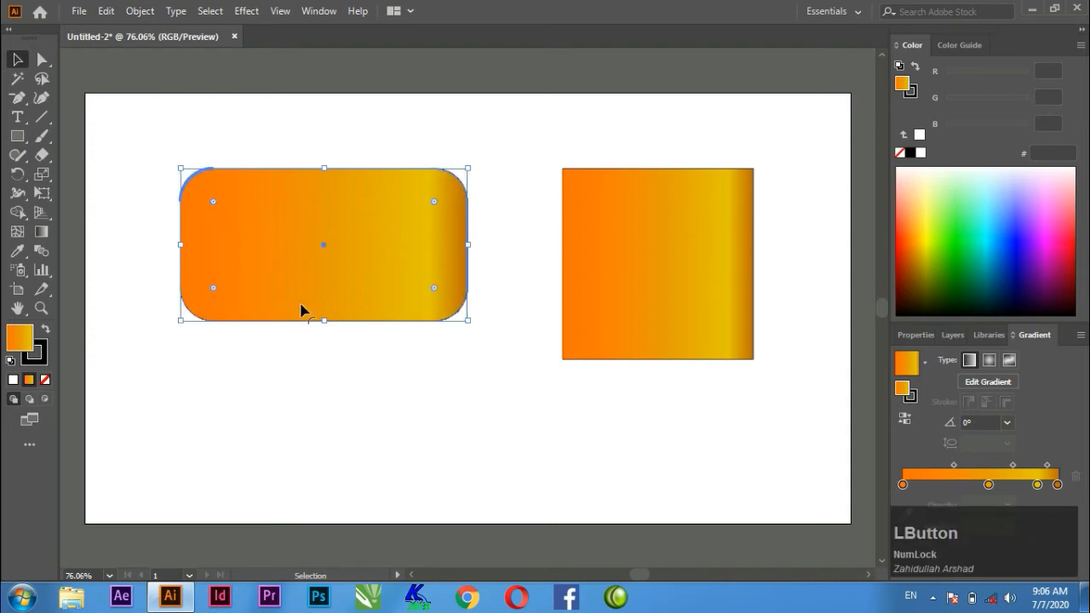
{"action": "left_click", "coordinate": [205, 128]}
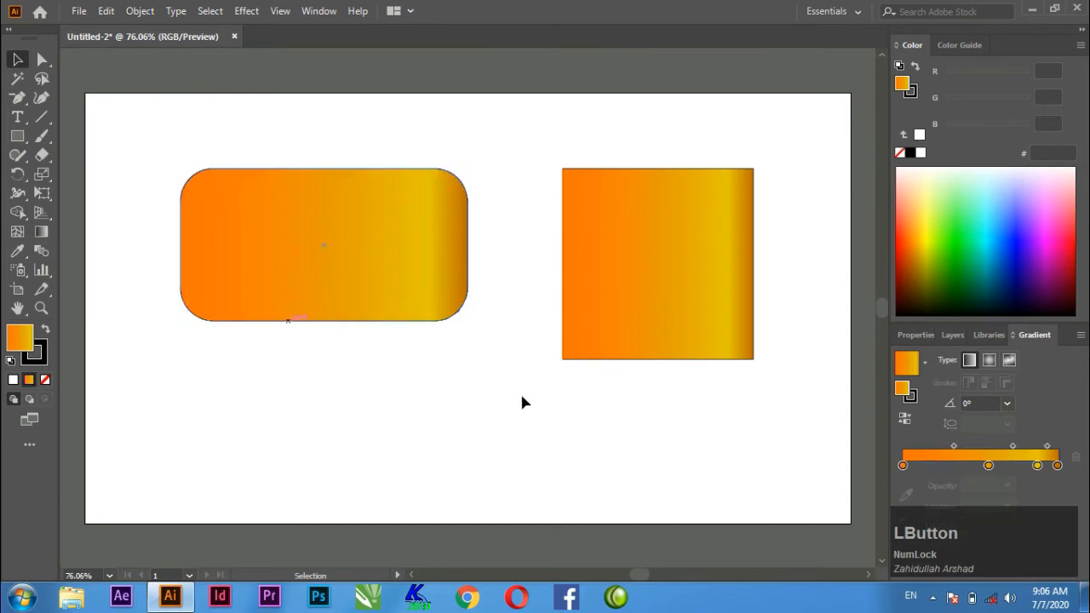
Move both shapes toward the artboard's upper-left corner and rotate the square by 135° into a diamond.
{"action": "left_click_drag", "start_coordinate": [358, 258], "coordinate": [266, 188]}
{"action": "left_click_drag", "start_coordinate": [681, 305], "coordinate": [588, 255]}
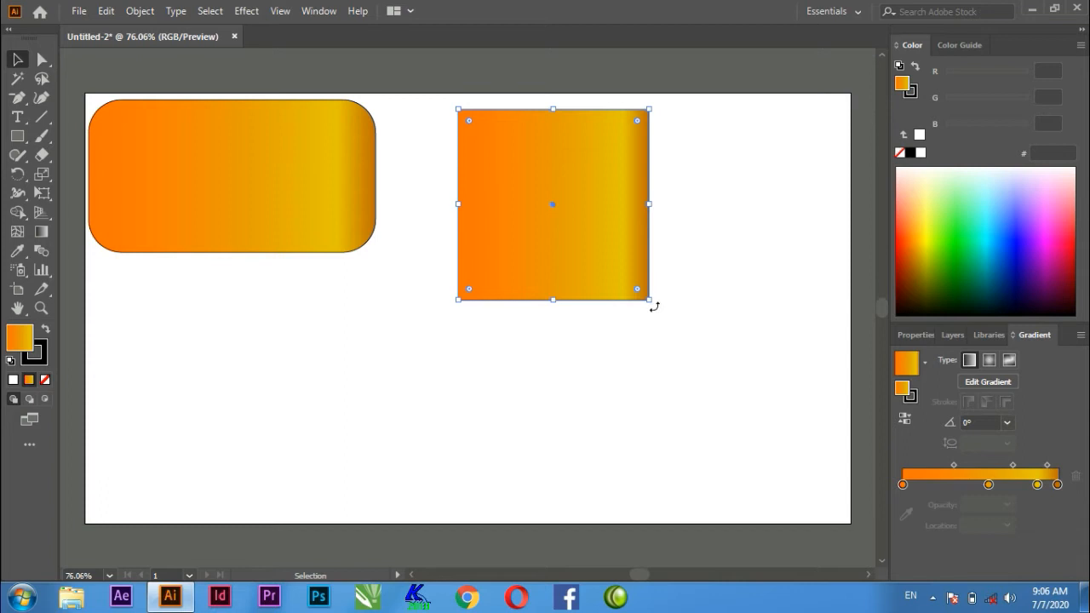
{"action": "mouse_move", "coordinate": [654, 305]}
{"action": "left_mouse_down"}
{"action": "mouse_move", "coordinate": [675, 317]}
{"action": "mouse_move", "coordinate": [679, 181]}
{"action": "mouse_move", "coordinate": [473, 109]}
{"action": "mouse_move", "coordinate": [453, 280]}
{"action": "mouse_move", "coordinate": [679, 287]}
{"action": "mouse_move", "coordinate": [668, 319]}
{"action": "left_mouse_up"}
{"action": "left_click_drag", "start_coordinate": [654, 304], "coordinate": [694, 228]}
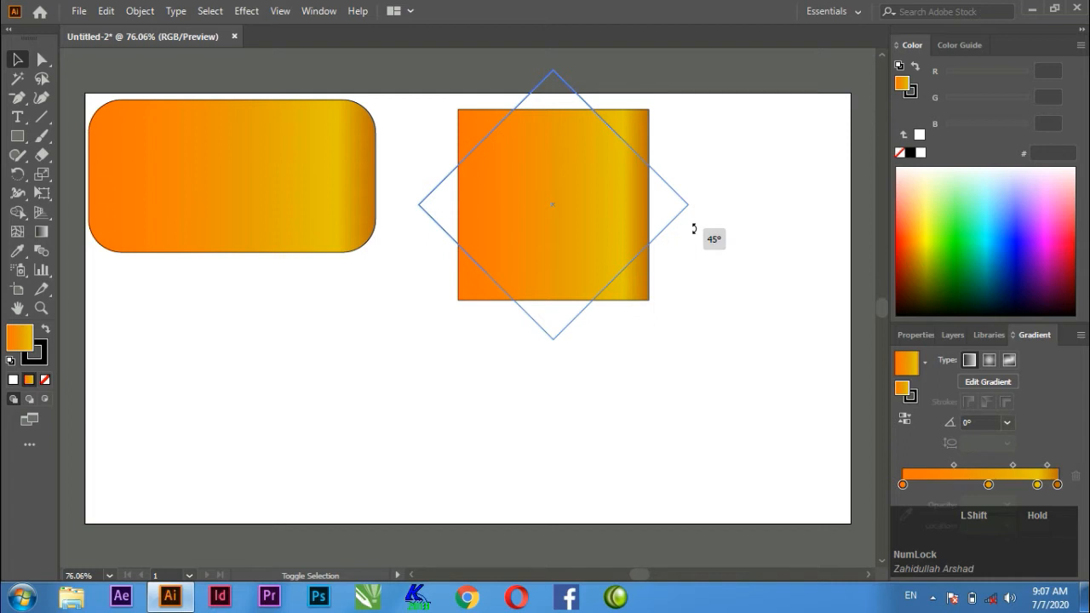
{"action": "left_click_drag", "start_coordinate": [694, 229], "coordinate": [564, 113]}
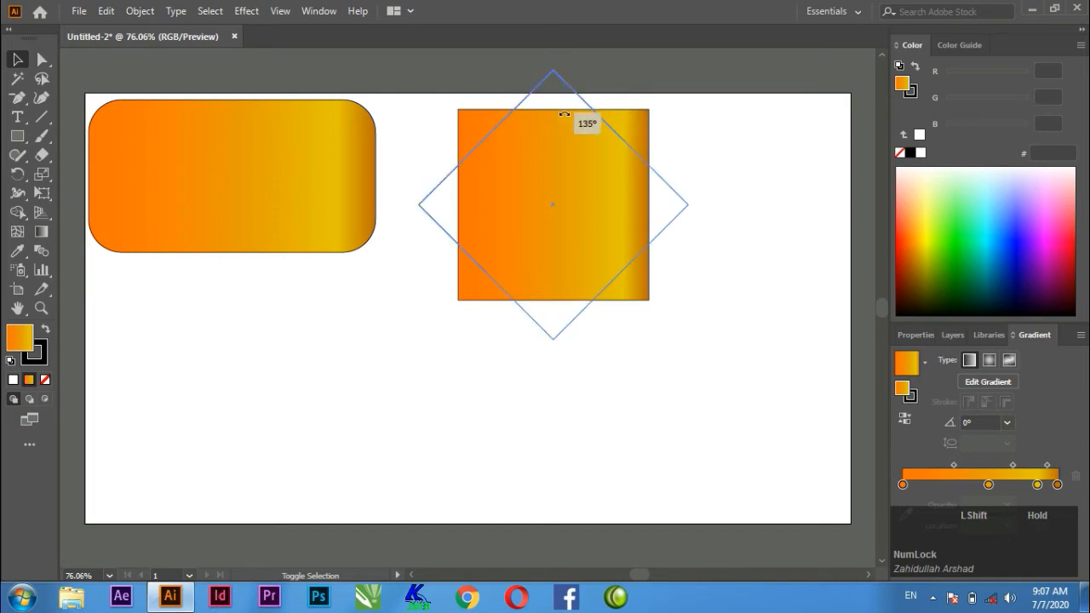
{"action": "left_click_drag", "start_coordinate": [564, 114], "coordinate": [564, 114]}
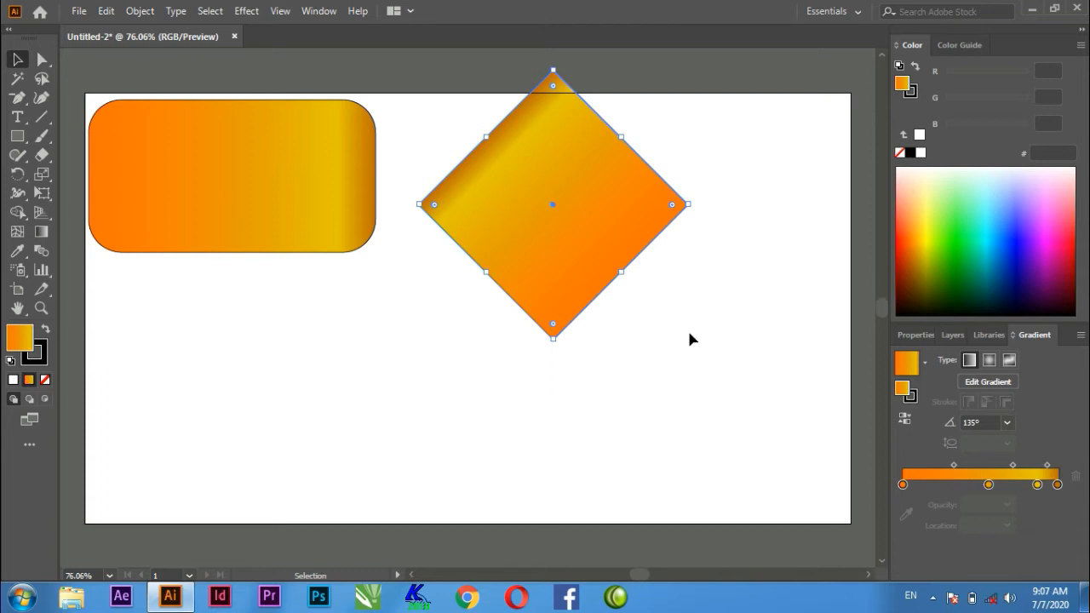
Move the diamond right and down inside the artboard, and shift the rounded rectangle slightly right and down.
{"action": "left_click_drag", "start_coordinate": [603, 211], "coordinate": [712, 245]}
{"action": "left_click", "coordinate": [367, 334]}
{"action": "left_click", "coordinate": [223, 220]}
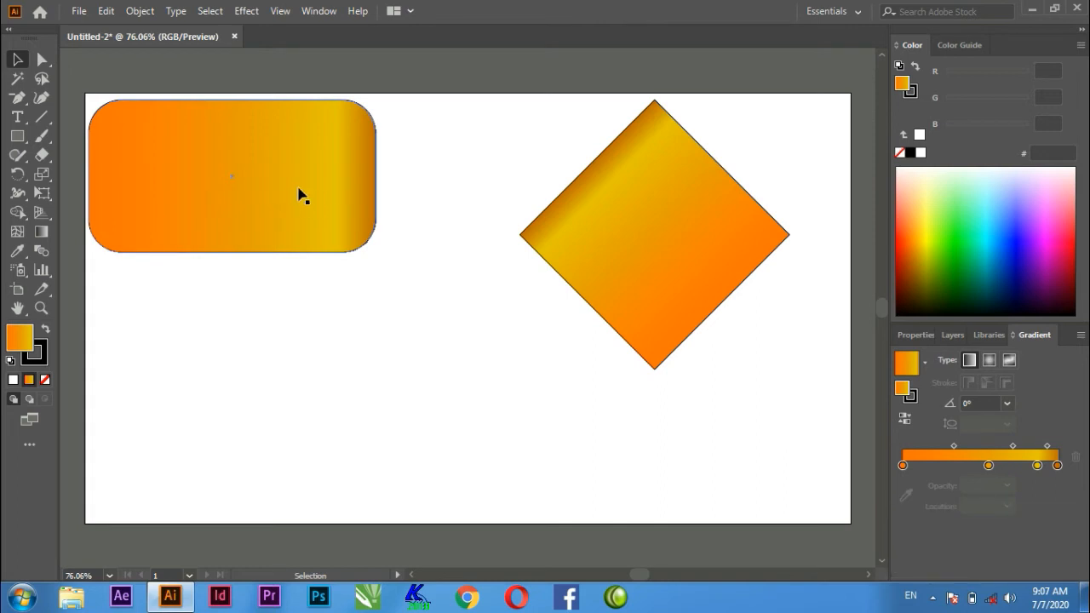
{"action": "mouse_move", "coordinate": [282, 178]}
{"action": "left_mouse_down"}
{"action": "mouse_move", "coordinate": [394, 314]}
{"action": "mouse_move", "coordinate": [355, 244]}
{"action": "mouse_move", "coordinate": [281, 192]}
{"action": "left_mouse_up"}
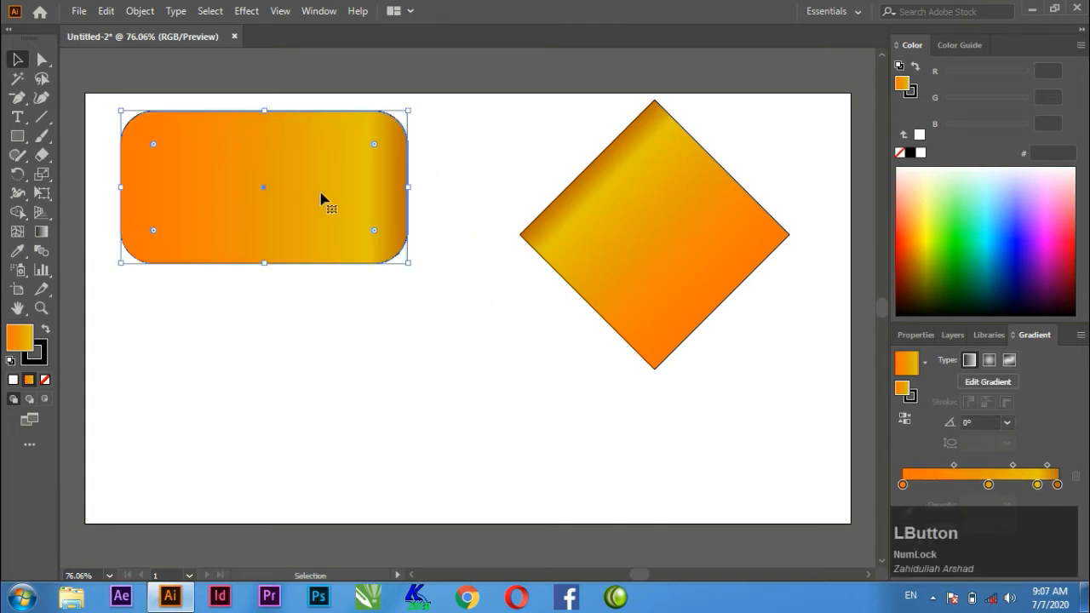
Move the whole rounded rectangle slightly down and right using the Direct Selection tool.
{"action": "left_click_drag", "start_coordinate": [43, 64], "coordinate": [145, 68]}
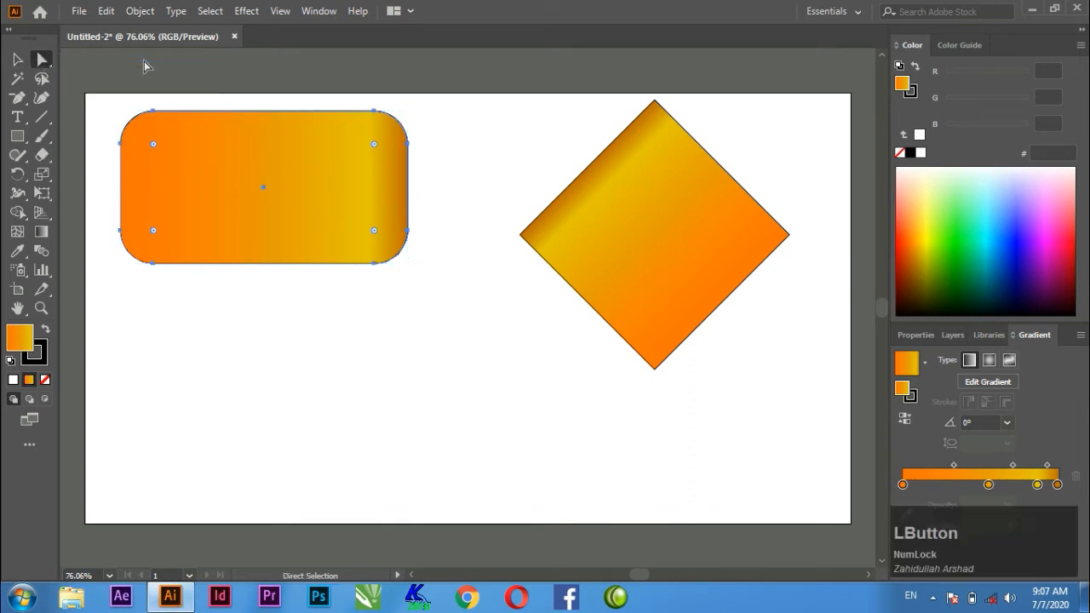
{"action": "left_click", "coordinate": [249, 337]}
{"action": "left_click", "coordinate": [237, 167]}
{"action": "left_click_drag", "start_coordinate": [227, 156], "coordinate": [238, 176]}
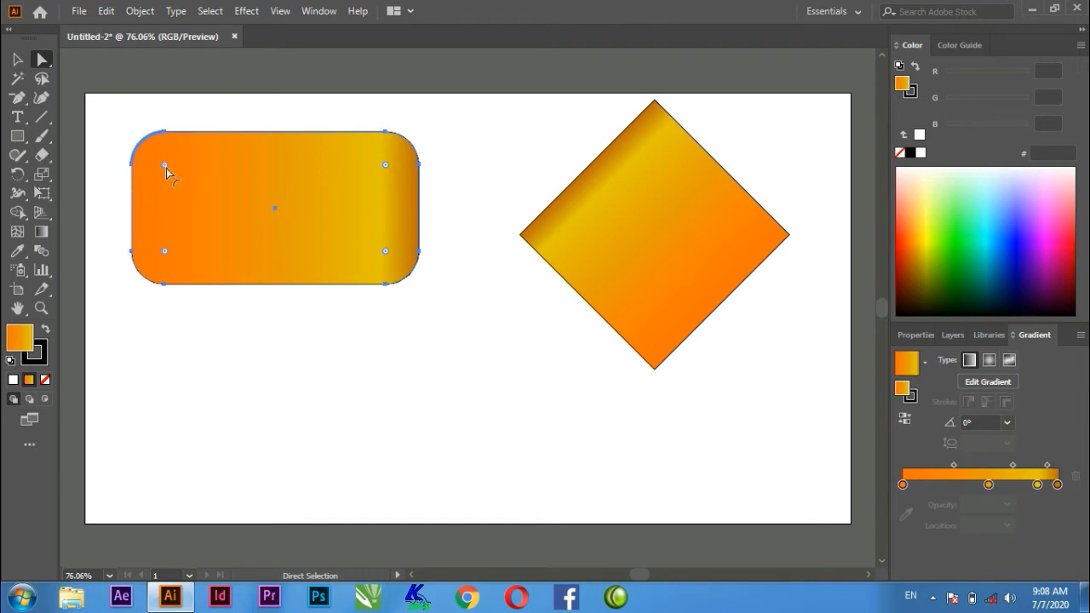
Round only the left corner of the diamond with the Direct Selection tool and deselect the shape.
{"action": "left_click", "coordinate": [632, 222]}
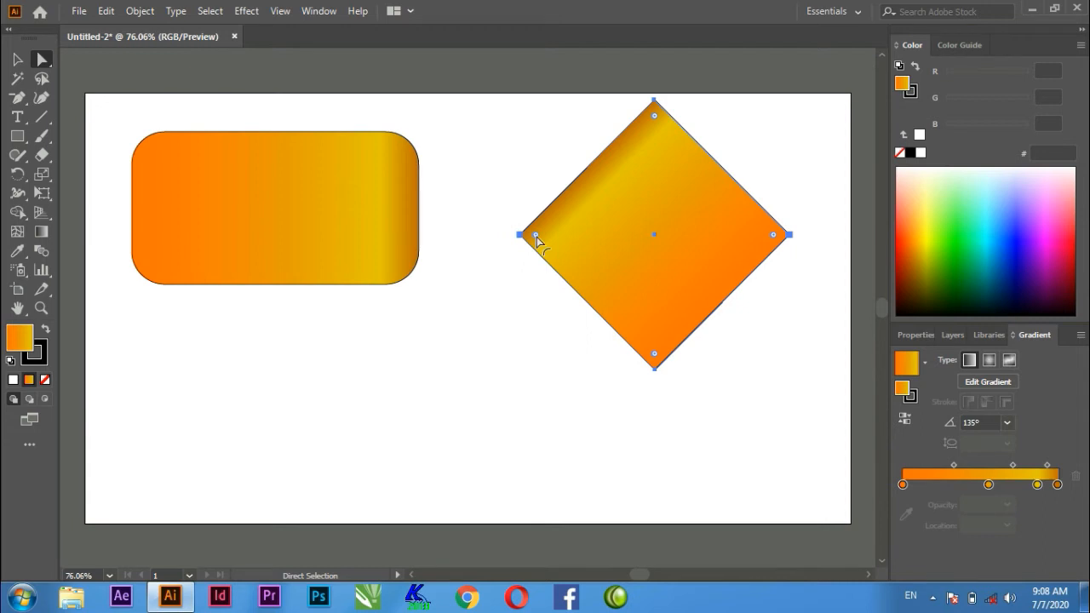
{"action": "left_click", "coordinate": [537, 237]}
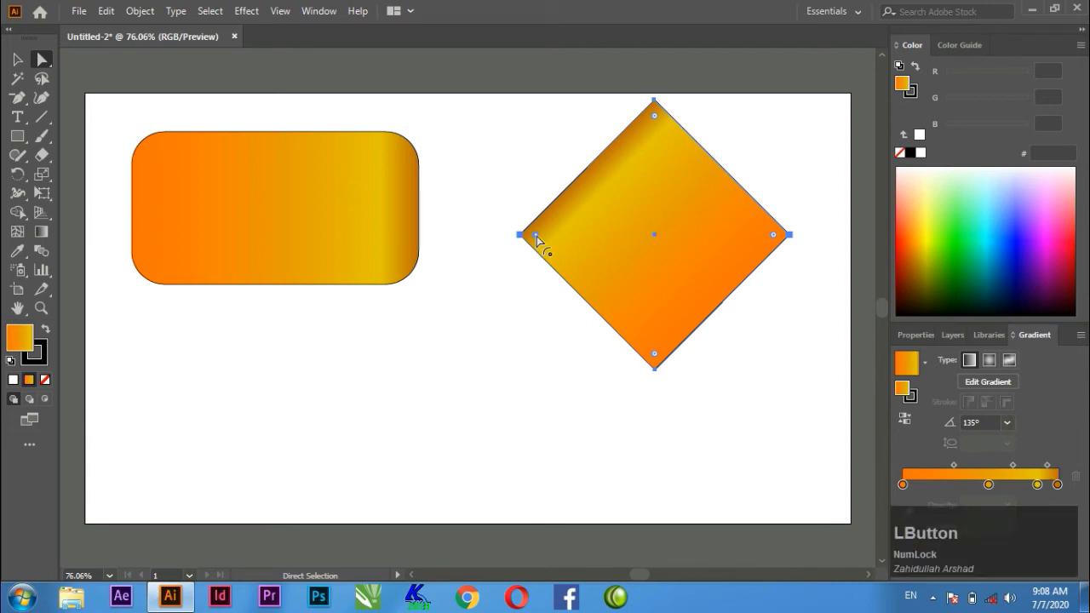
{"action": "left_click_drag", "start_coordinate": [536, 236], "coordinate": [602, 236]}
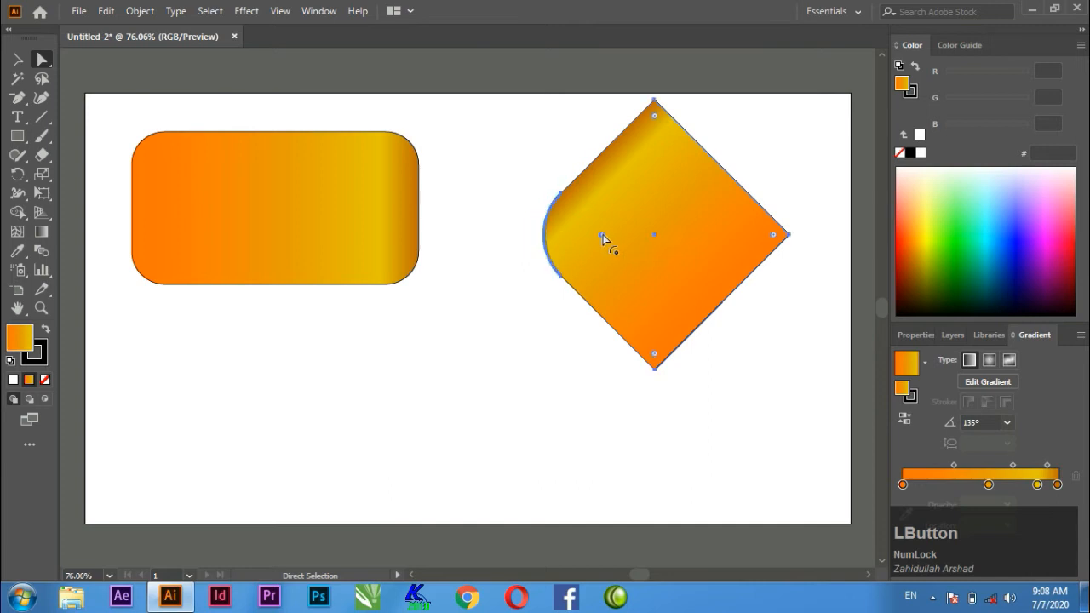
{"action": "left_click", "coordinate": [565, 360]}
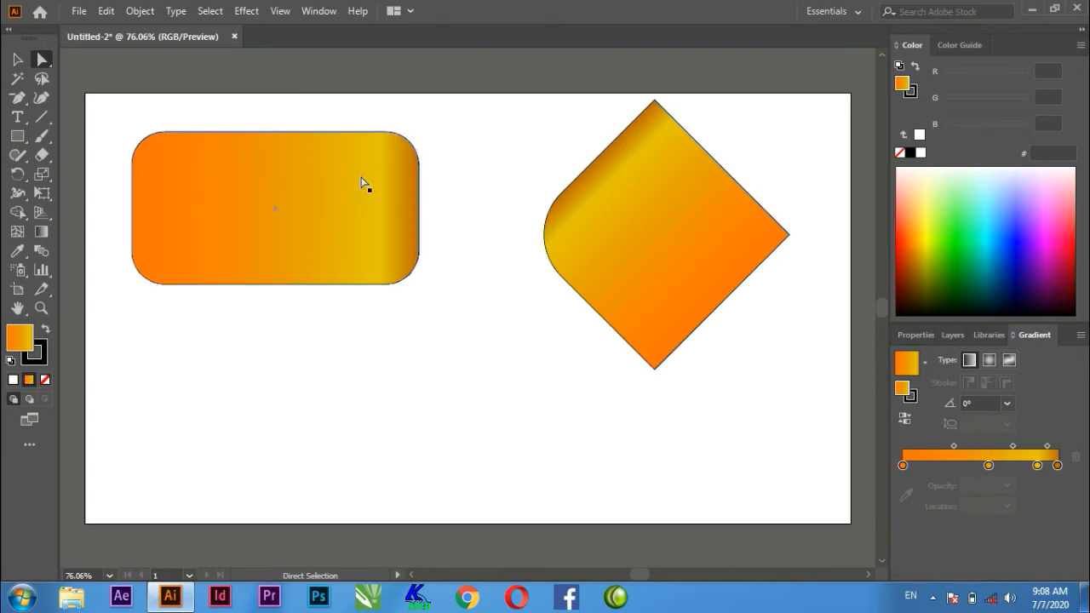
Reshape the diamond by moving only its top anchor point down to flatten its upper part.
{"action": "left_click", "coordinate": [628, 219]}
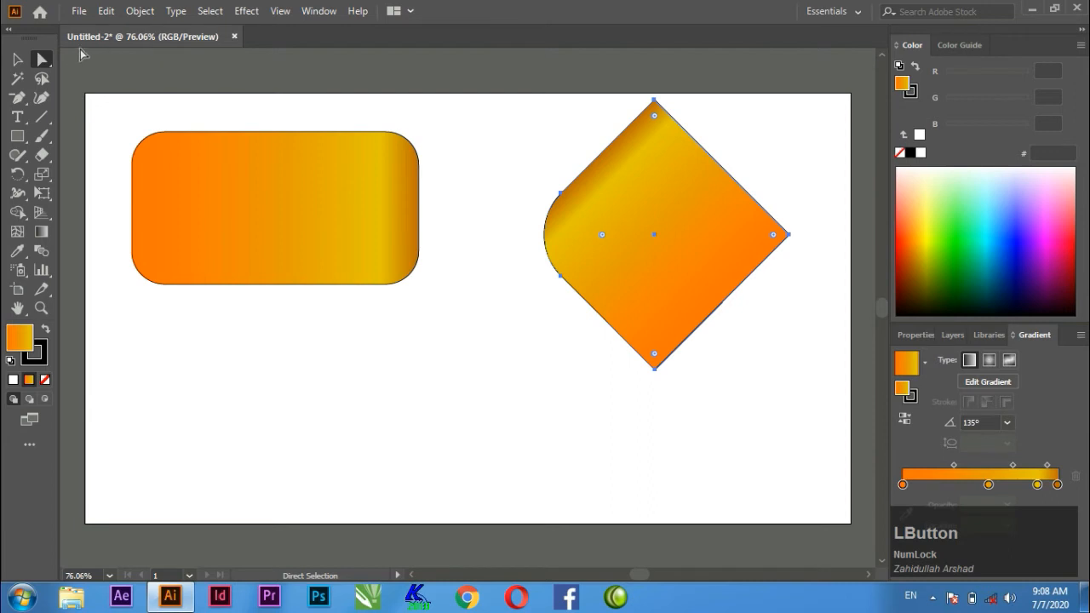
{"action": "left_click_drag", "start_coordinate": [628, 85], "coordinate": [655, 83]}
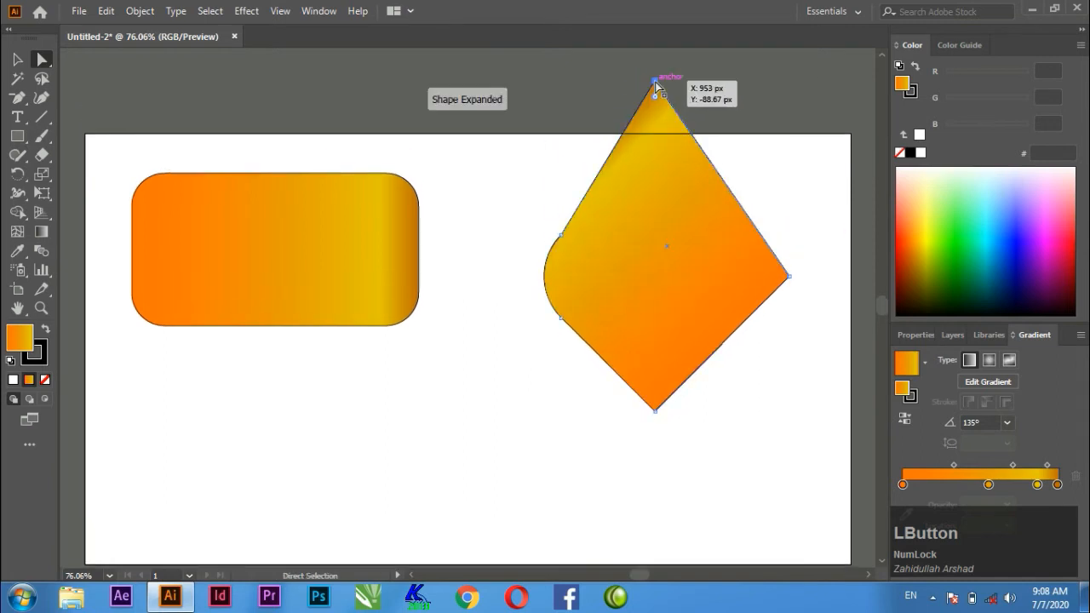
{"action": "left_click_drag", "start_coordinate": [656, 82], "coordinate": [653, 214]}
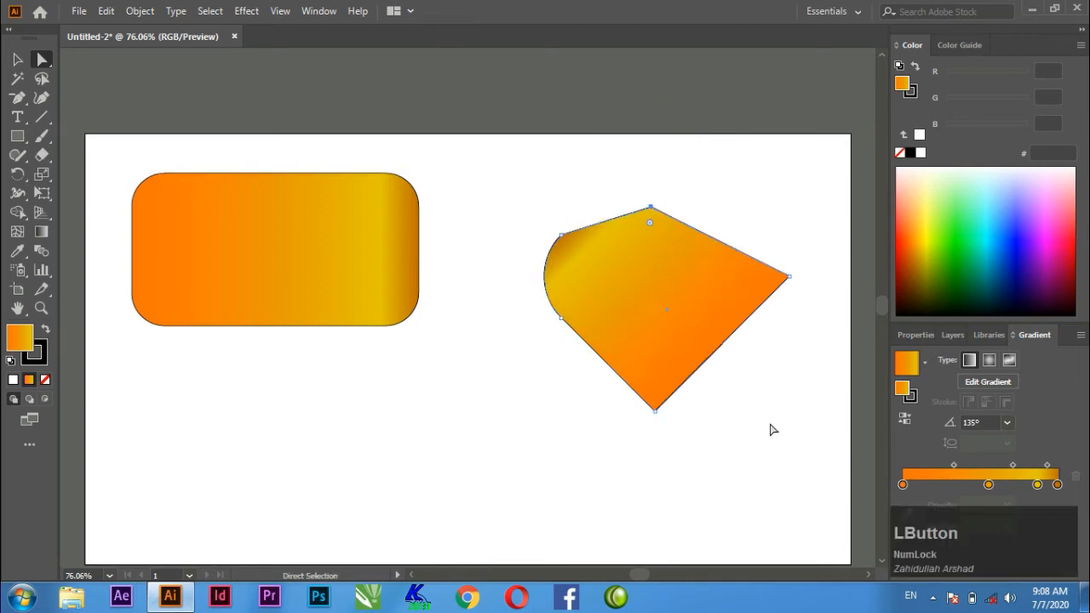
Select all anchor points of the reshaped diamond and move the whole shape down and left on the artboard.
{"action": "left_click_drag", "start_coordinate": [795, 474], "coordinate": [546, 120]}
{"action": "left_click_drag", "start_coordinate": [670, 279], "coordinate": [618, 176]}
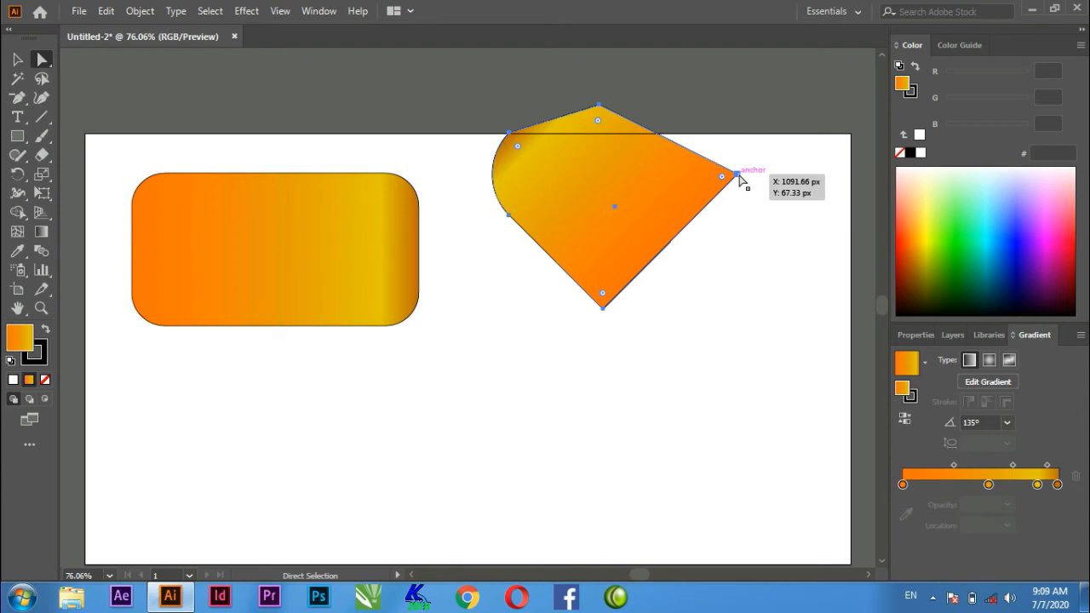
{"action": "left_click_drag", "start_coordinate": [740, 178], "coordinate": [724, 312]}
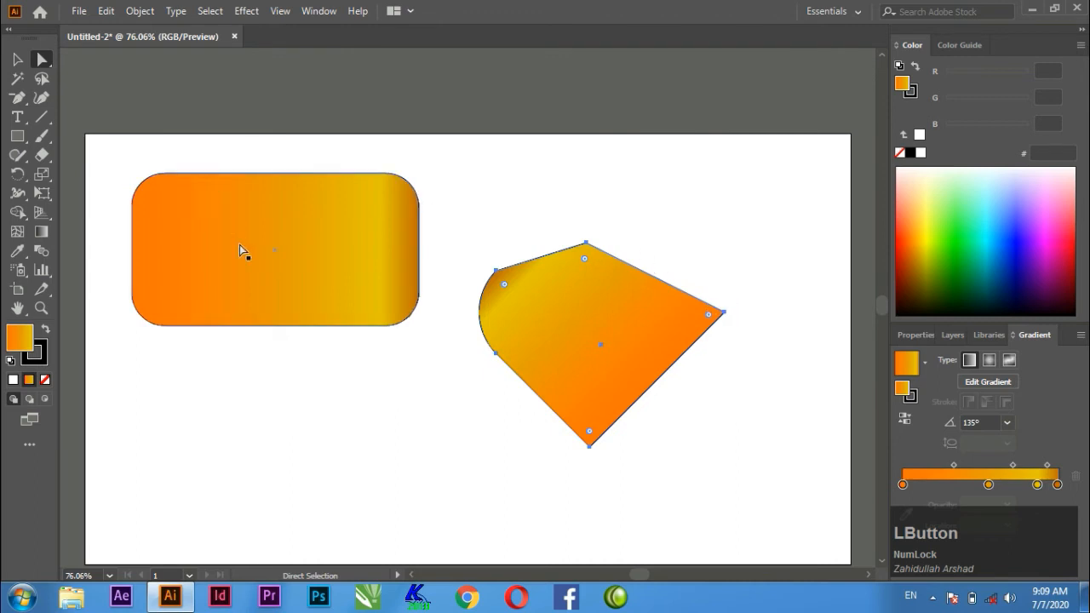
Deselect the reshaped diamond and move it up and slightly right with the Direct Selection tool.
{"action": "left_click", "coordinate": [45, 68]}
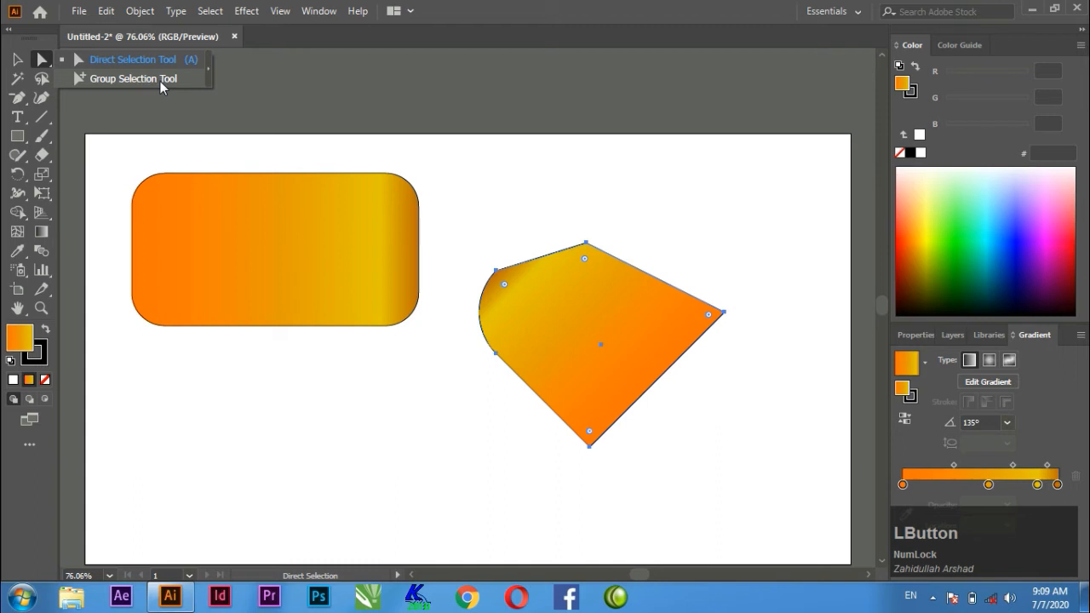
{"action": "left_click", "coordinate": [165, 61]}
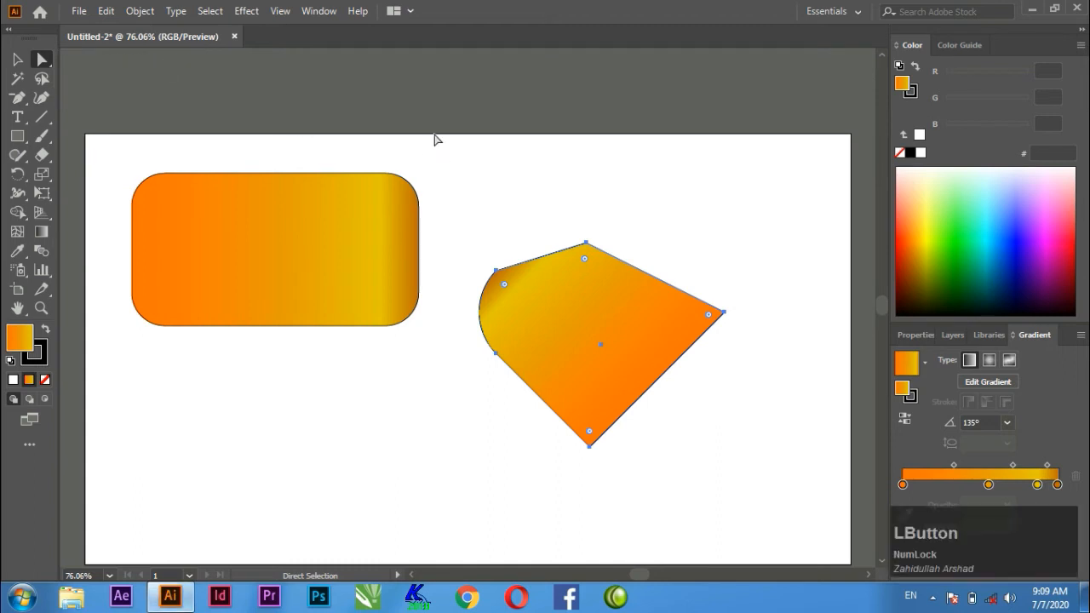
{"action": "left_click", "coordinate": [508, 119]}
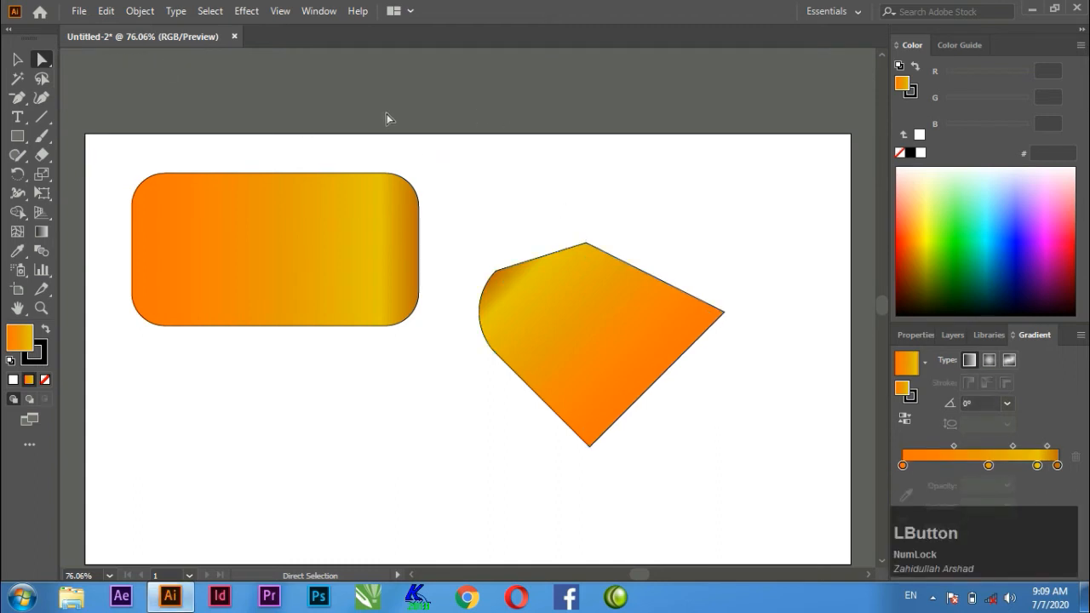
{"action": "left_click_drag", "start_coordinate": [392, 109], "coordinate": [600, 274]}
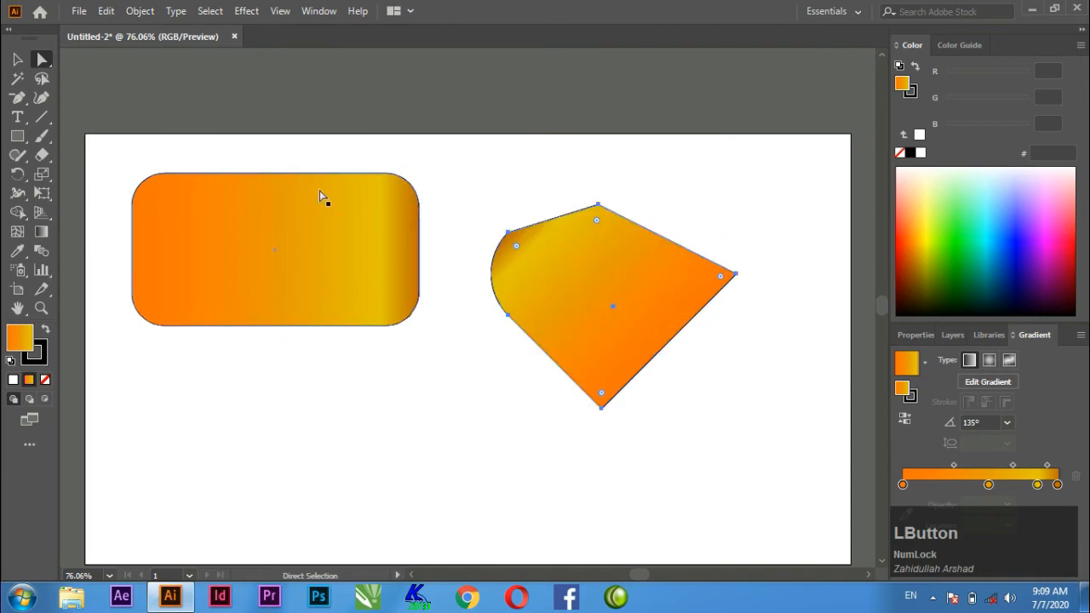
Select all anchor points of the rounded rectangle and the diamond, move both shapes up and right together, and deselect them.
{"action": "left_click_drag", "start_coordinate": [91, 104], "coordinate": [818, 460]}
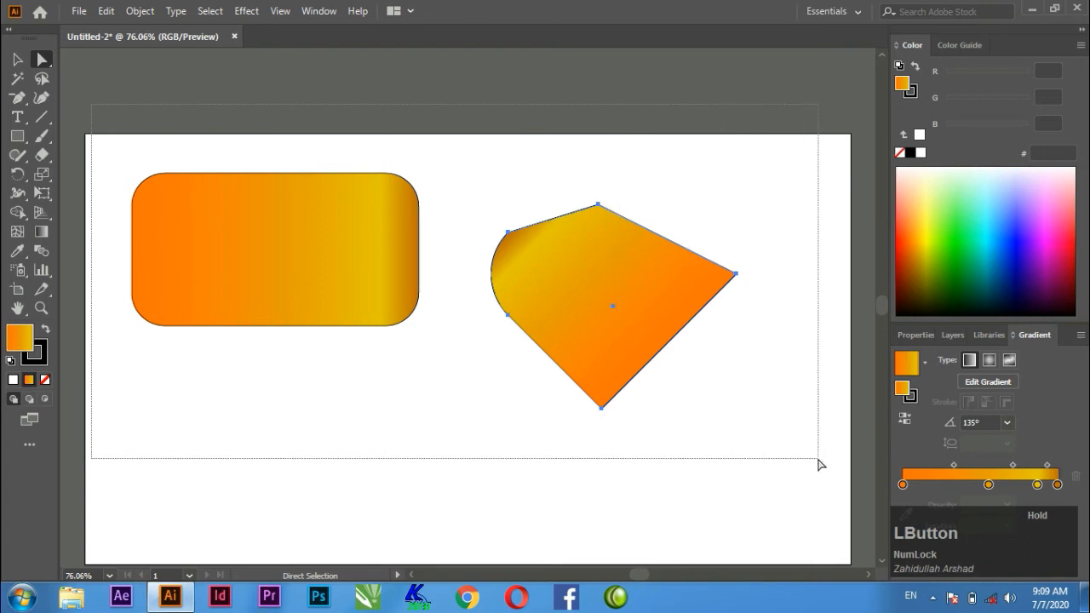
{"action": "left_click_drag", "start_coordinate": [820, 464], "coordinate": [822, 463]}
{"action": "left_click_drag", "start_coordinate": [613, 324], "coordinate": [640, 327]}
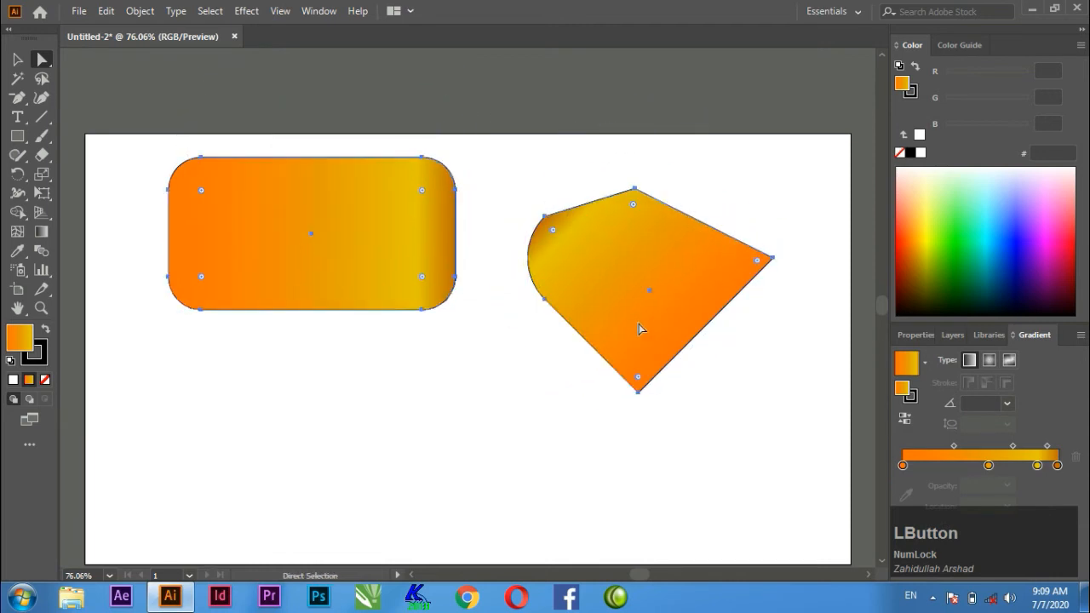
{"action": "left_click", "coordinate": [443, 365]}
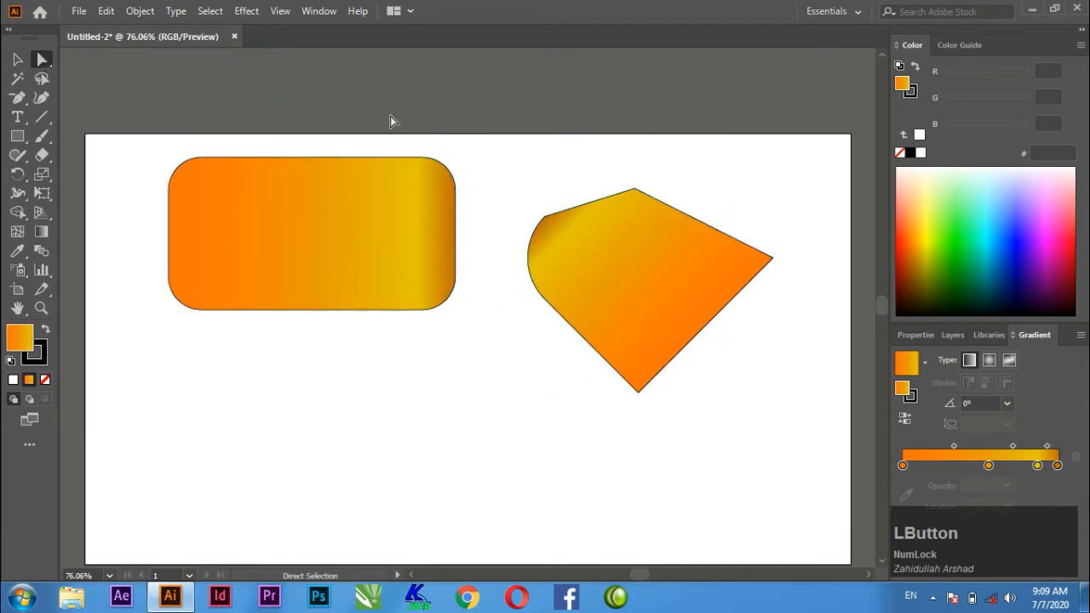
Try moving the whole diamond together with only the rounded rectangle's right-hand anchor points, and undo the move.
{"action": "left_click_drag", "start_coordinate": [401, 110], "coordinate": [787, 437]}
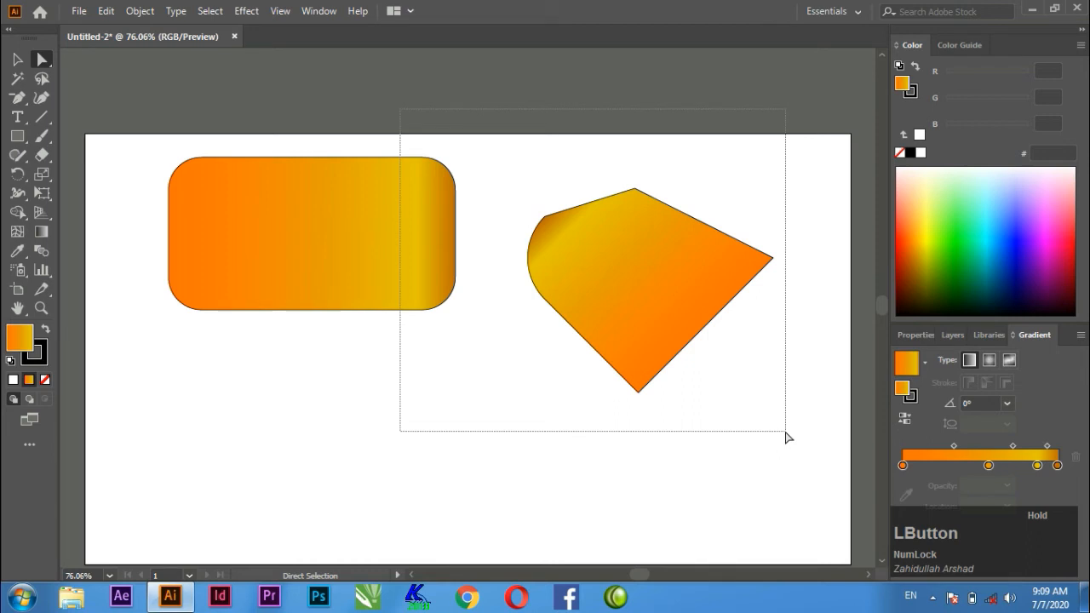
{"action": "left_click_drag", "start_coordinate": [787, 437], "coordinate": [787, 437]}
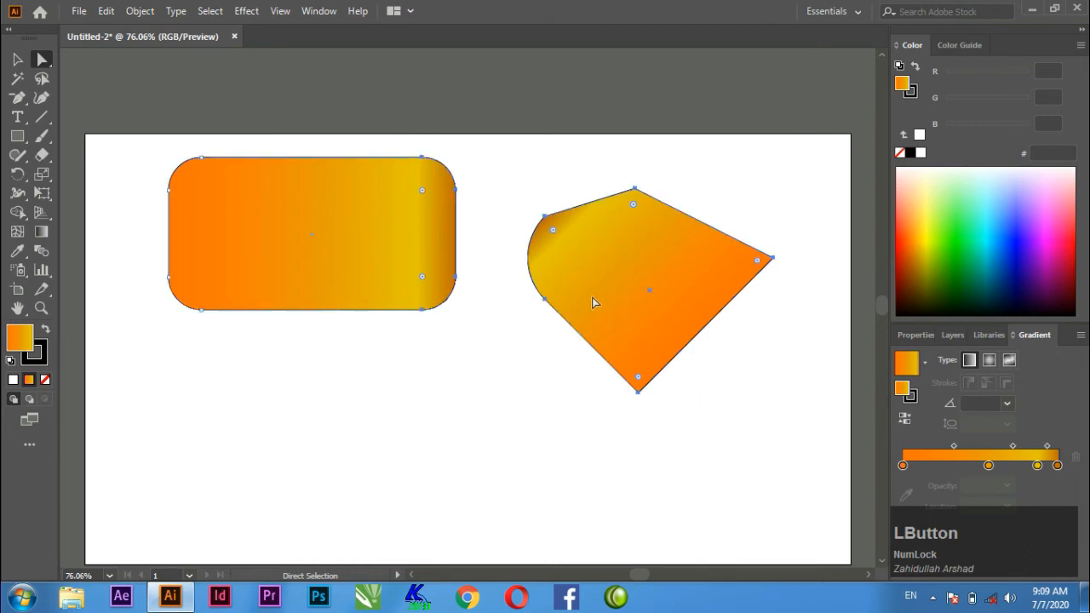
{"action": "left_click_drag", "start_coordinate": [620, 269], "coordinate": [615, 319]}
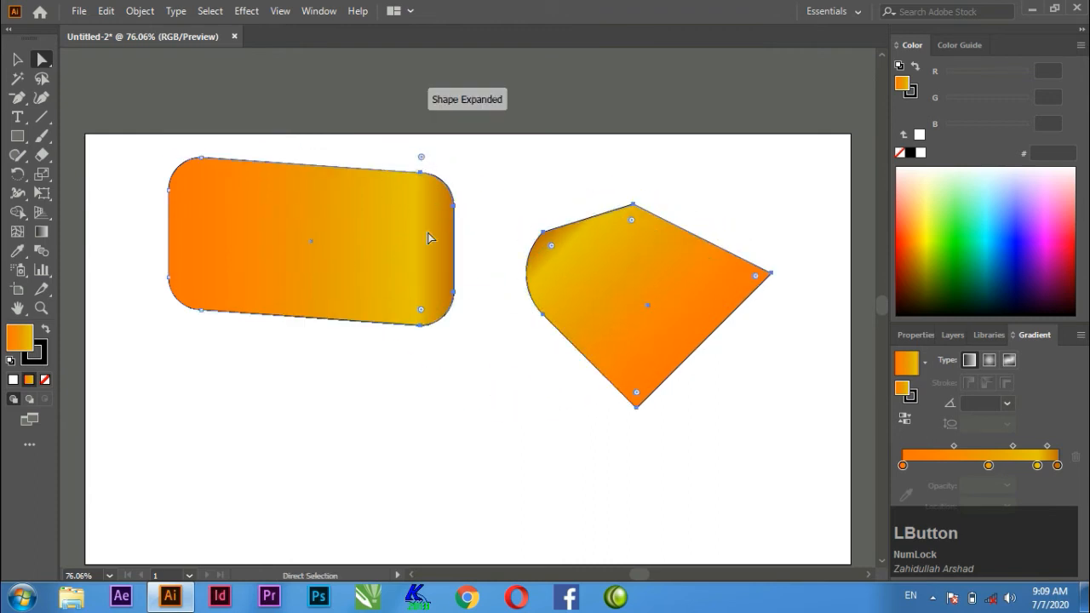
{"action": "key", "text": "ctrl+z"}
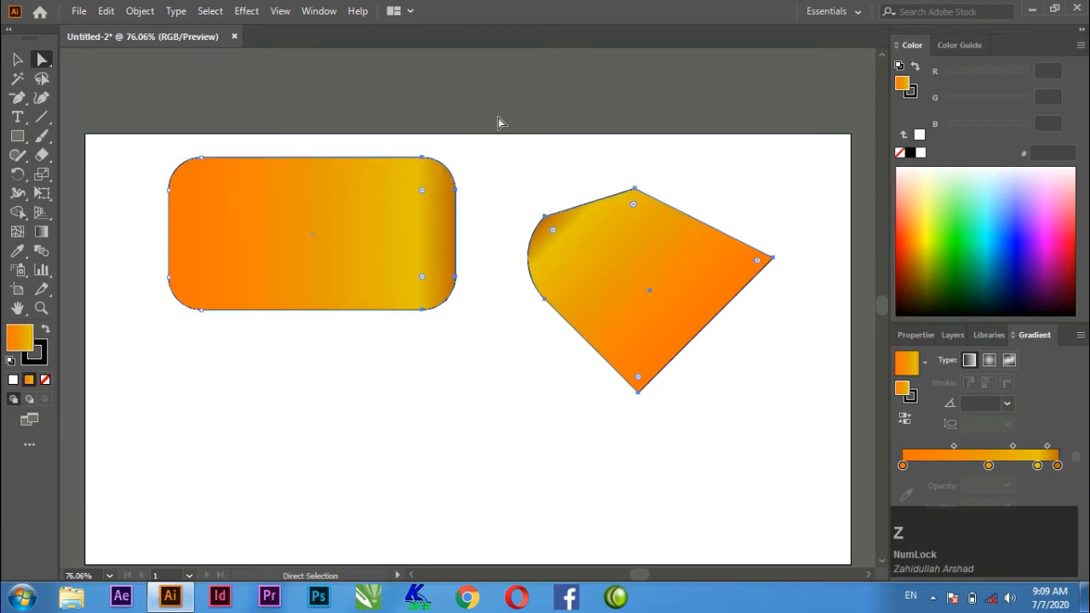
Select only the rounded rectangle's upper-right and the diamond's upper-left anchor points, and deselect them again.
{"action": "left_click", "coordinate": [491, 121]}
{"action": "left_click_drag", "start_coordinate": [392, 142], "coordinate": [613, 277]}
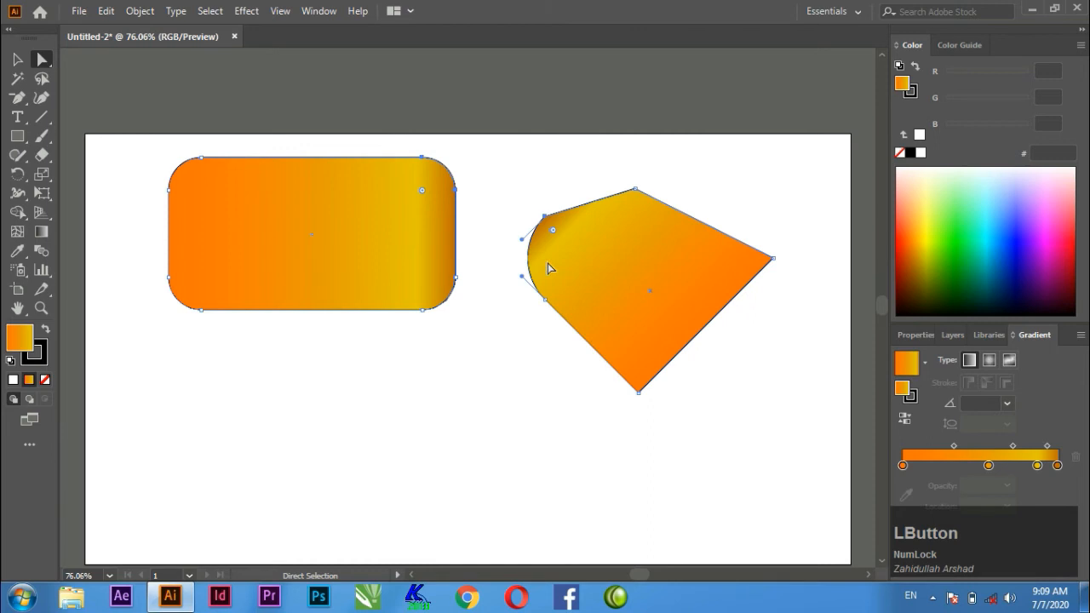
{"action": "left_click", "coordinate": [482, 140]}
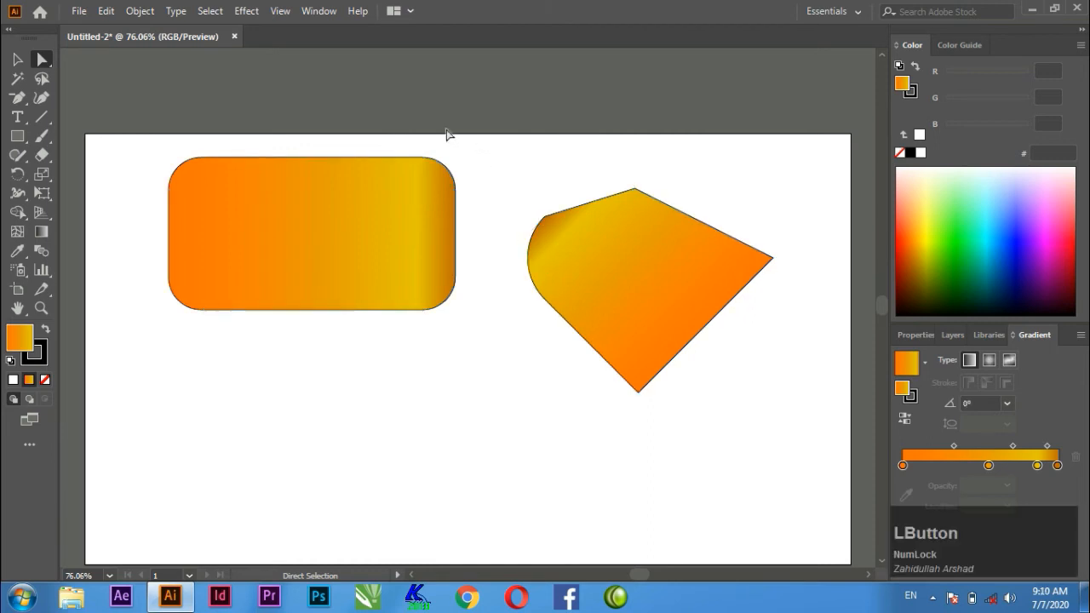
Select both whole shapes with the Group Selection tool, move them up and slightly right, and delete them from the artboard.
{"action": "left_click_drag", "start_coordinate": [43, 66], "coordinate": [85, 76]}
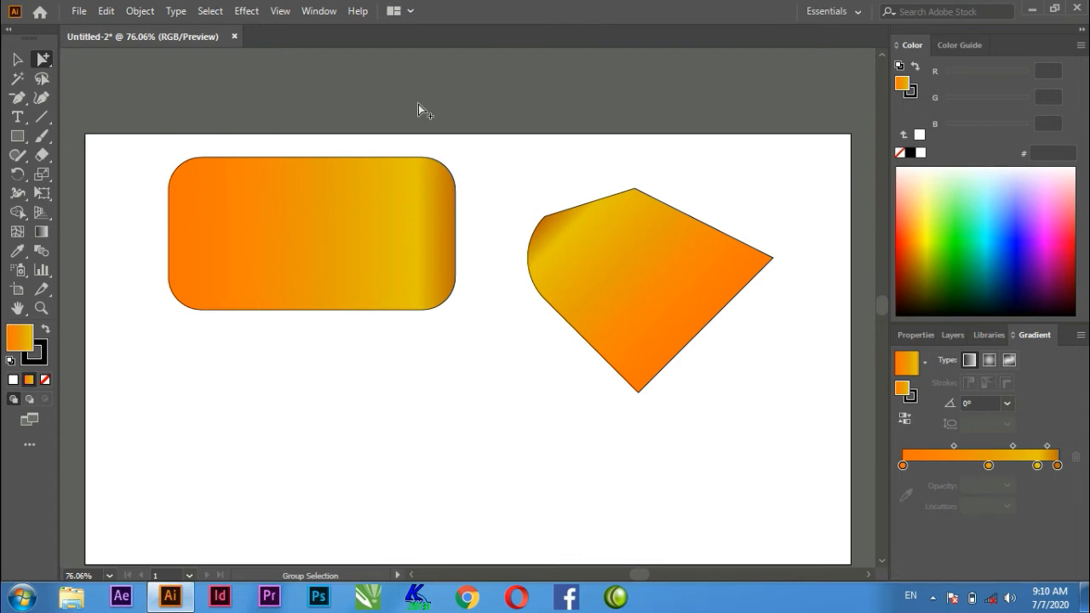
{"action": "left_click_drag", "start_coordinate": [419, 104], "coordinate": [558, 203]}
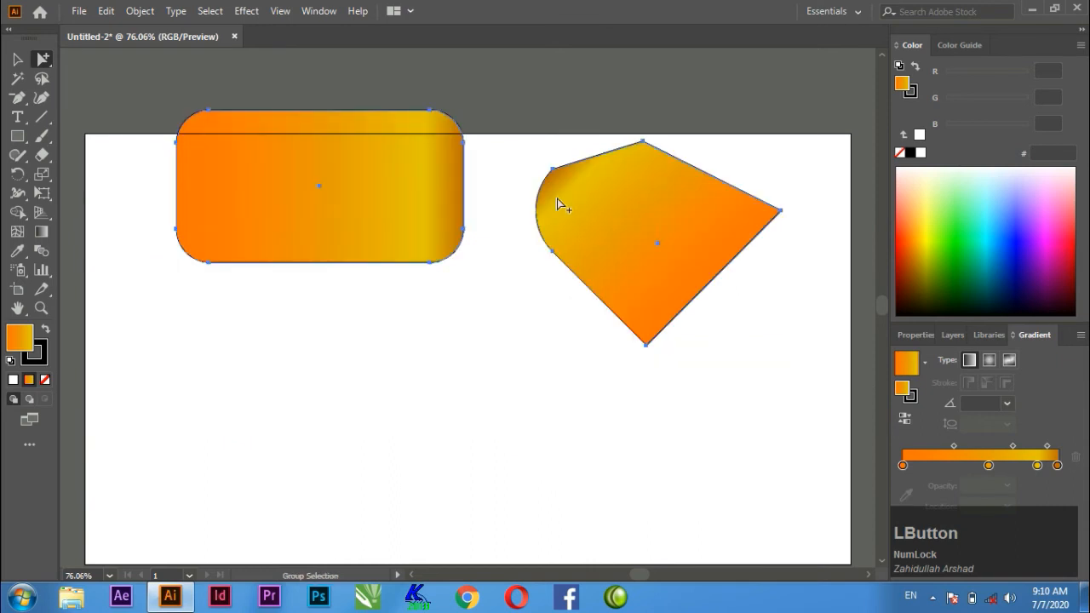
{"action": "left_click", "coordinate": [48, 63]}
{"action": "left_click", "coordinate": [140, 84]}
{"action": "key", "text": "Delete"}
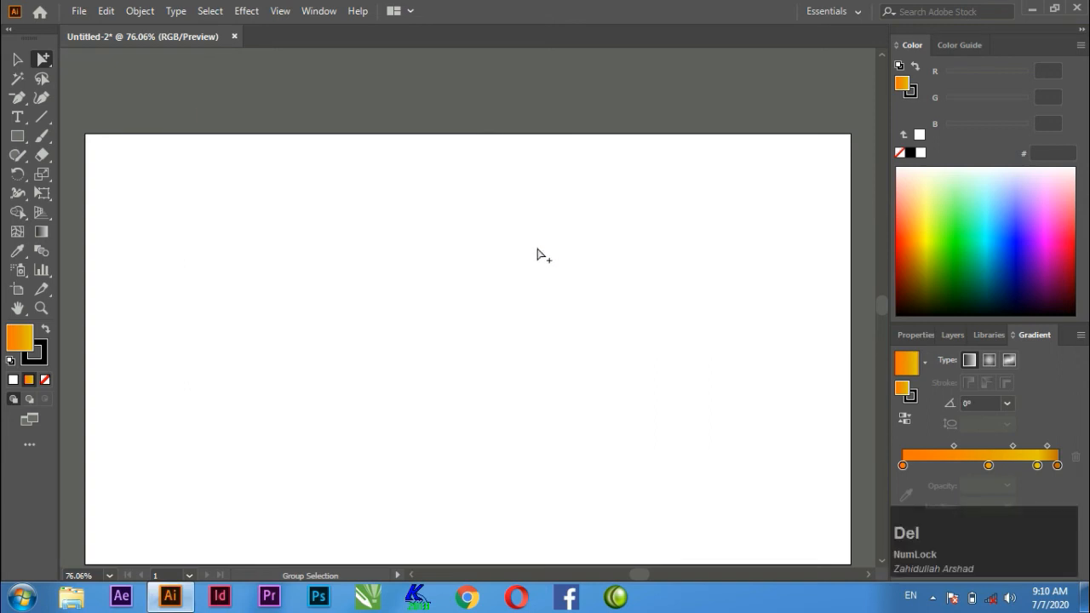
Draw an upright gradient-filled rectangle on the left half of the empty artboard.
{"action": "left_click", "coordinate": [17, 59]}
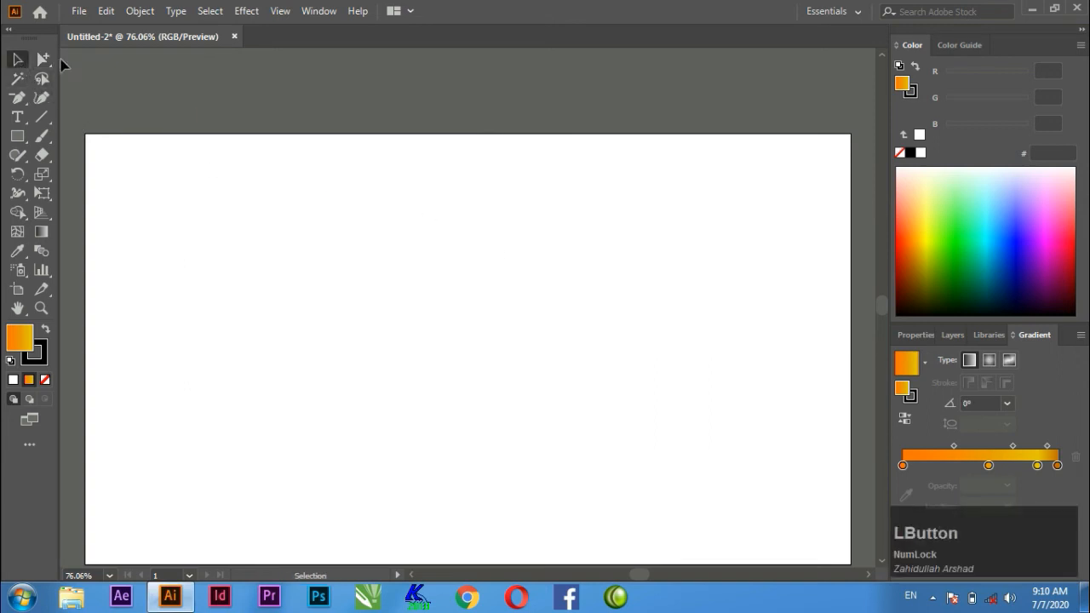
{"action": "left_click_drag", "start_coordinate": [48, 64], "coordinate": [85, 59]}
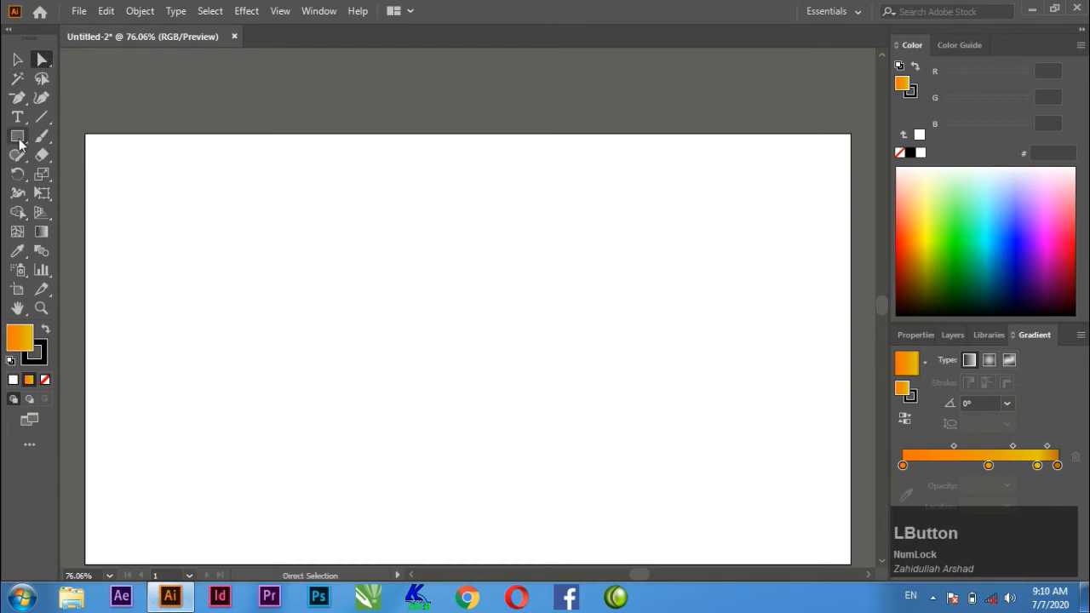
{"action": "left_click", "coordinate": [20, 140]}
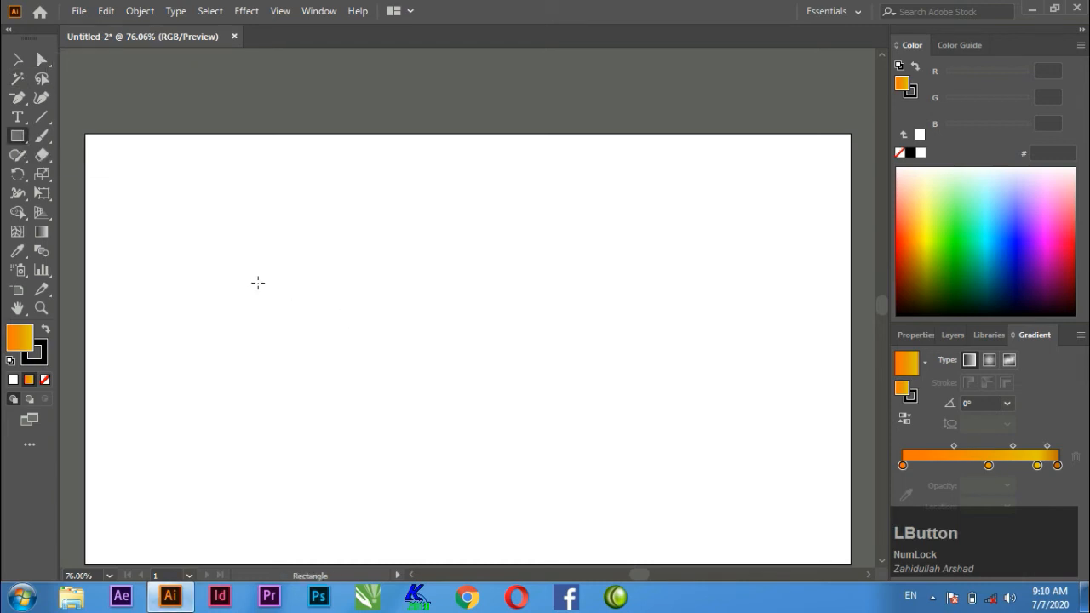
{"action": "left_click_drag", "start_coordinate": [245, 247], "coordinate": [400, 426]}
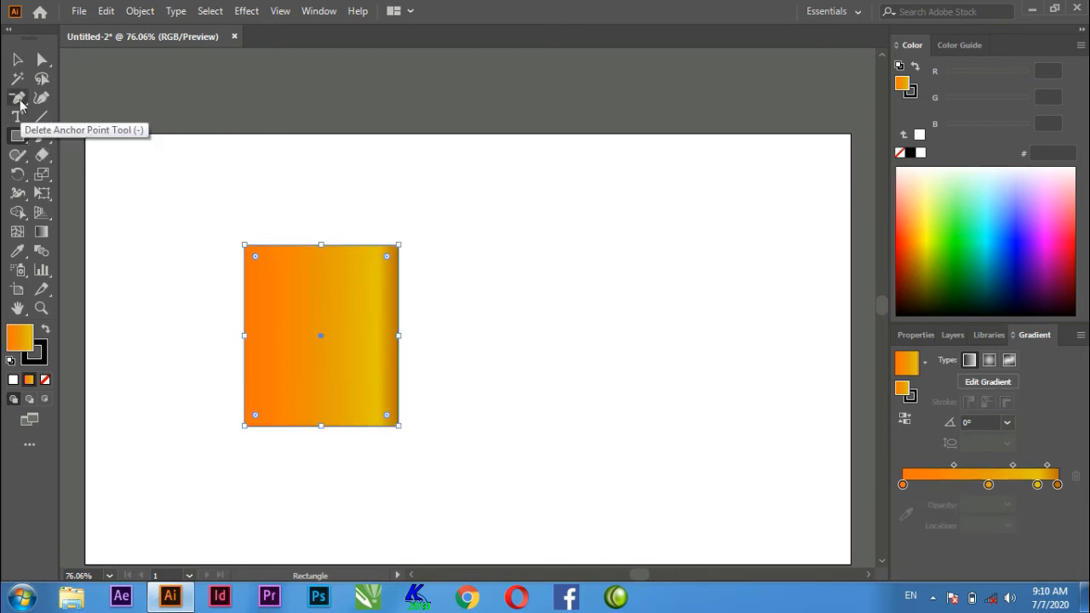
Add an anchor point at the middle of the rectangle's top edge with the Add Anchor Point tool.
{"action": "left_click", "coordinate": [19, 97]}
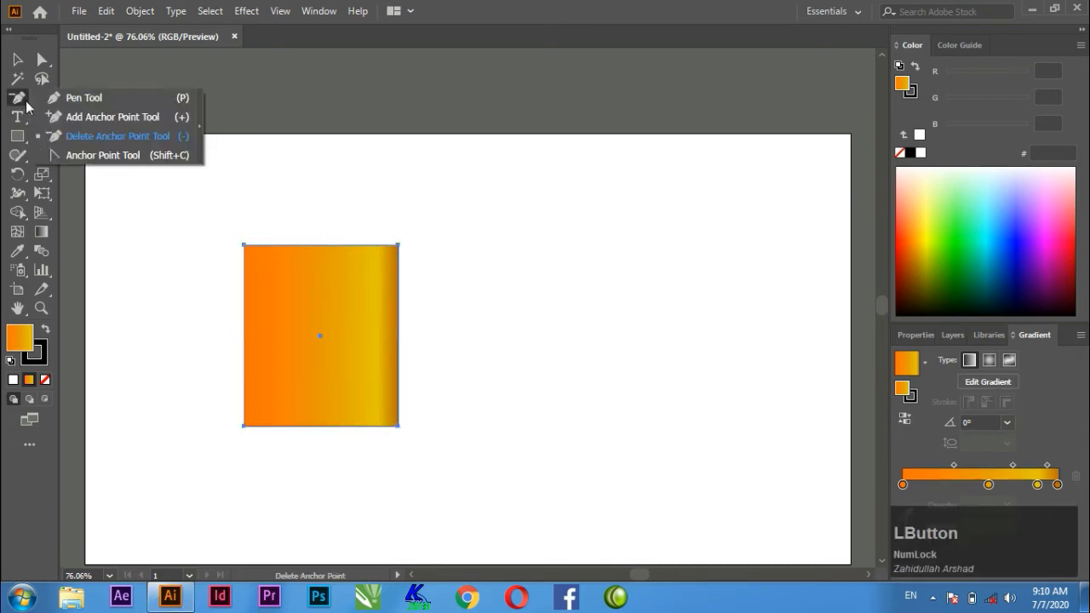
{"action": "left_click", "coordinate": [79, 118]}
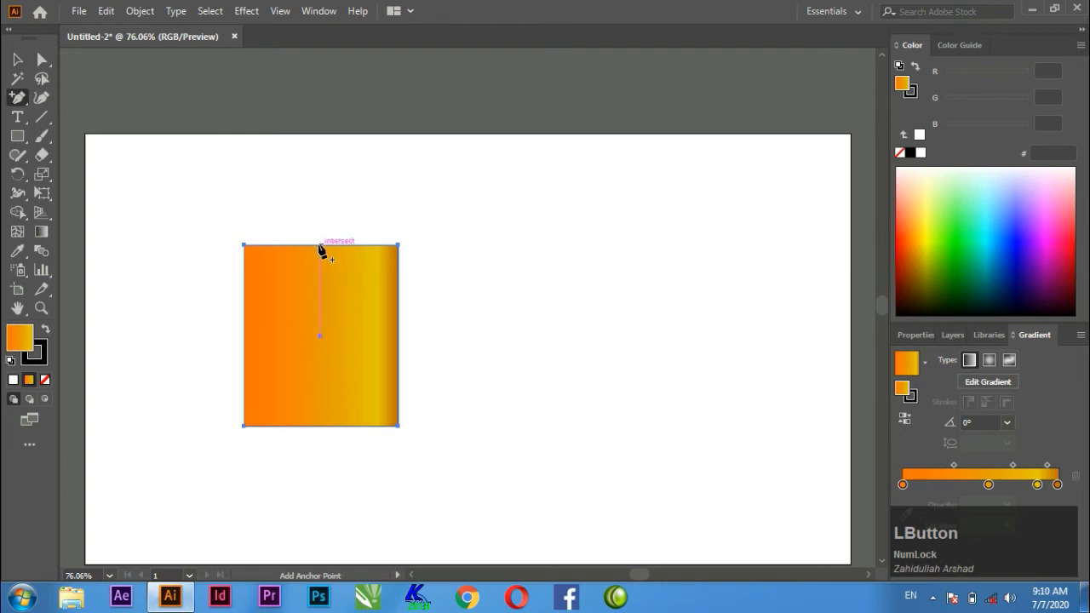
{"action": "left_click", "coordinate": [320, 246]}
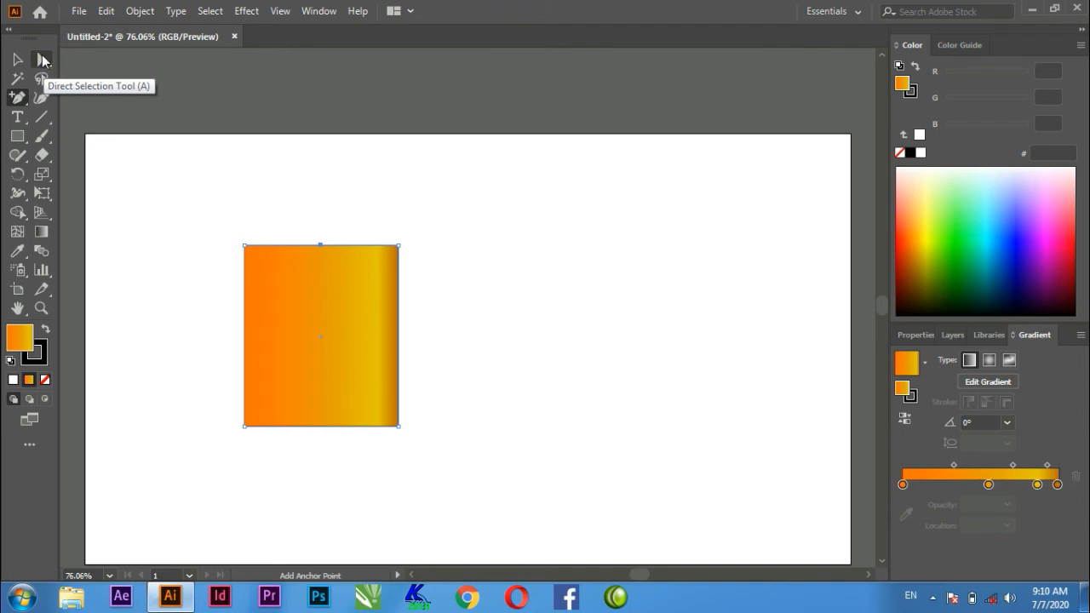
Move only the new top-middle anchor point straight up about 143 px to form a pointed gable.
{"action": "left_click", "coordinate": [43, 60]}
{"action": "left_click", "coordinate": [304, 229]}
{"action": "left_click_drag", "start_coordinate": [304, 230], "coordinate": [341, 268]}
{"action": "left_click", "coordinate": [321, 247]}
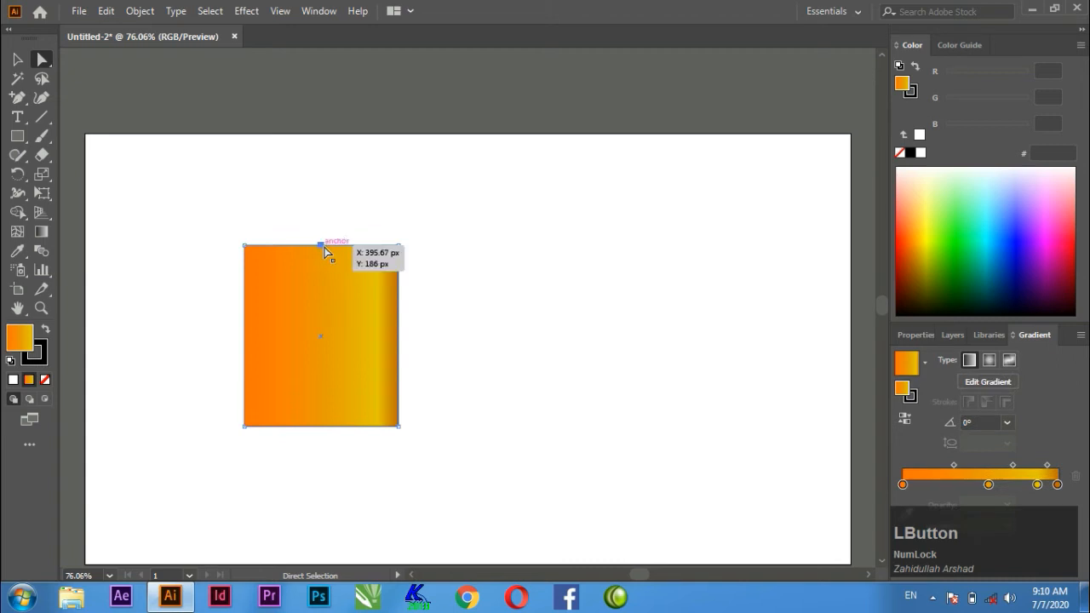
{"action": "left_click_drag", "start_coordinate": [322, 247], "coordinate": [321, 160]}
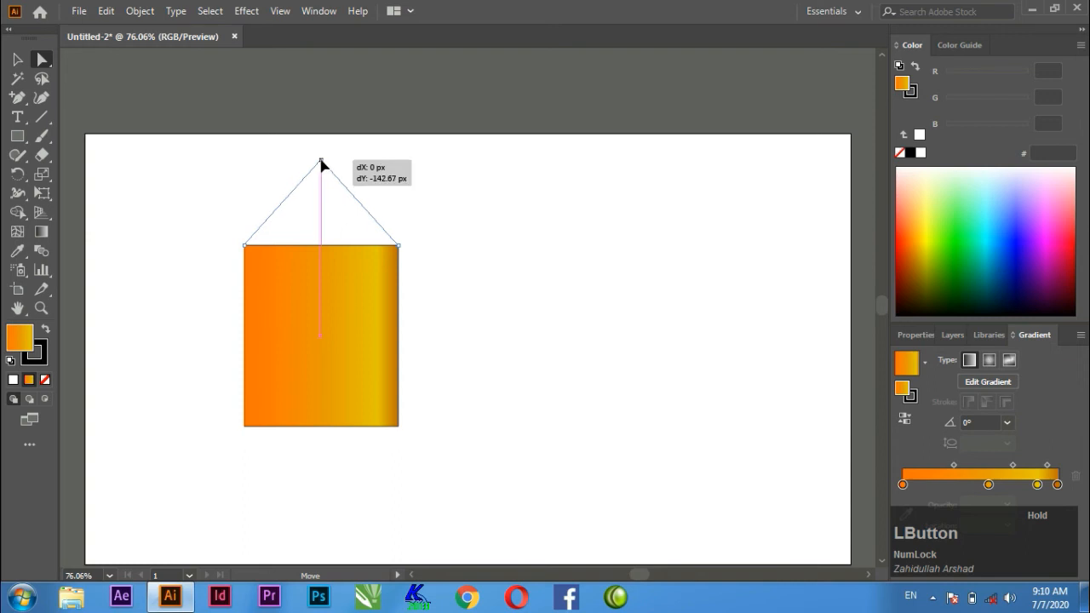
{"action": "left_click_drag", "start_coordinate": [321, 160], "coordinate": [321, 160]}
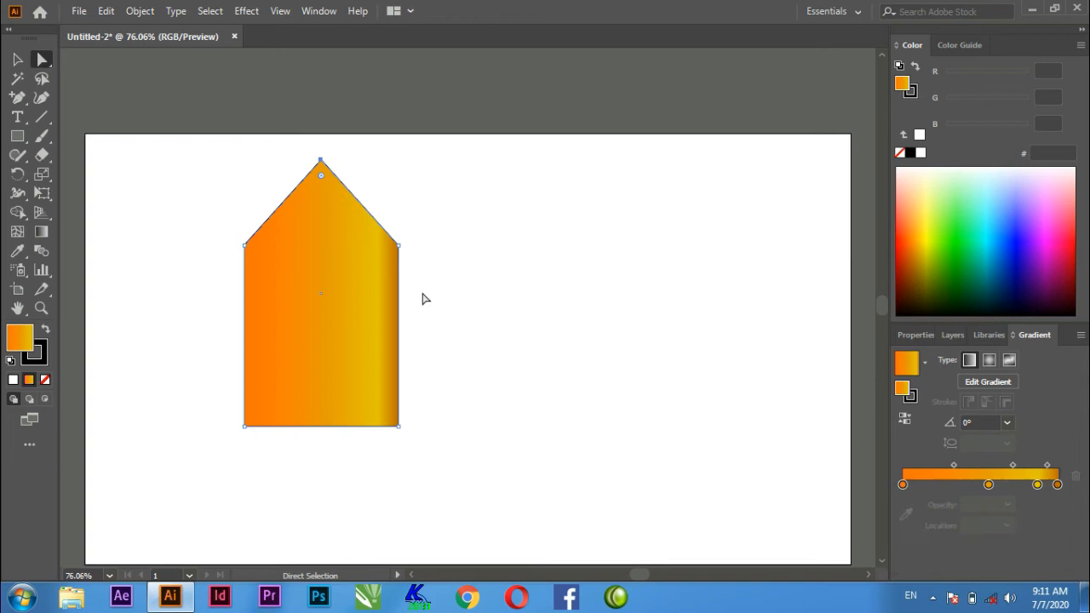
Draw a rectangle exactly over the straight wall area below the gable and deselect it.
{"action": "left_click", "coordinate": [17, 136]}
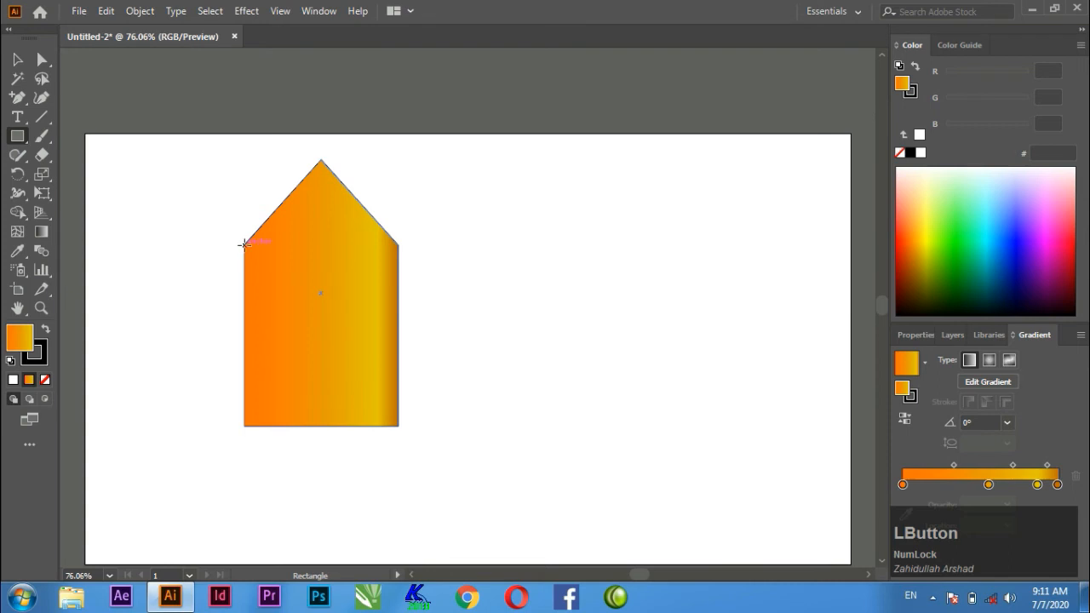
{"action": "mouse_move", "coordinate": [245, 246]}
{"action": "left_mouse_down"}
{"action": "mouse_move", "coordinate": [366, 341]}
{"action": "mouse_move", "coordinate": [419, 423]}
{"action": "mouse_move", "coordinate": [397, 425]}
{"action": "left_mouse_up"}
{"action": "left_click", "coordinate": [17, 59]}
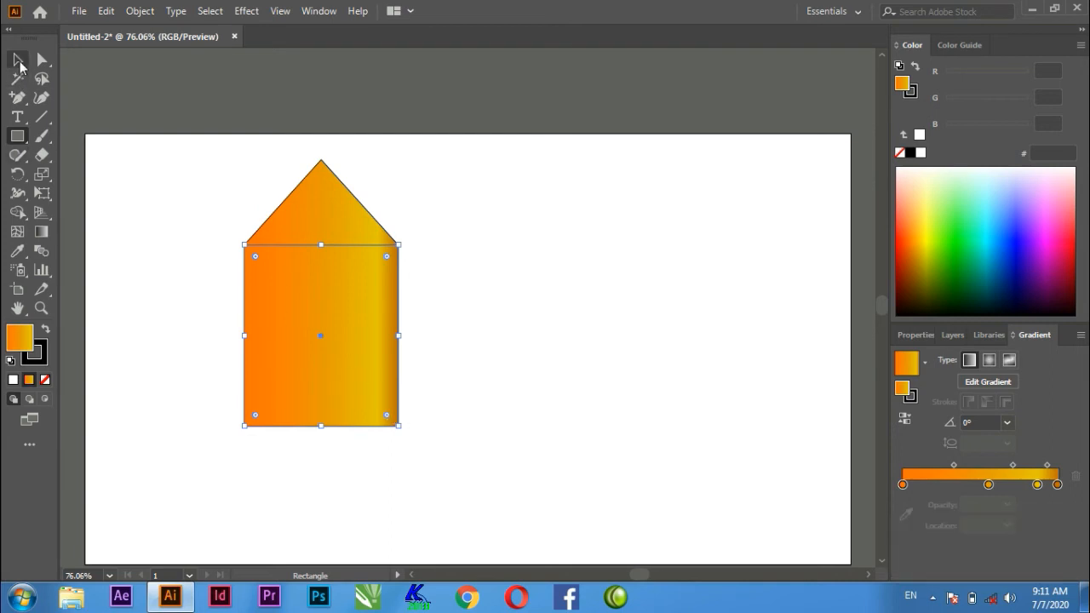
{"action": "left_click", "coordinate": [469, 335]}
Select the gable shape and the wall rectangle together and move them down and left on the artboard.
{"action": "left_click_drag", "start_coordinate": [439, 456], "coordinate": [234, 162]}
{"action": "left_click_drag", "start_coordinate": [340, 221], "coordinate": [271, 298]}
{"action": "scroll", "coordinate": [443, 295], "scroll_direction": "down", "scroll_amount": 2}
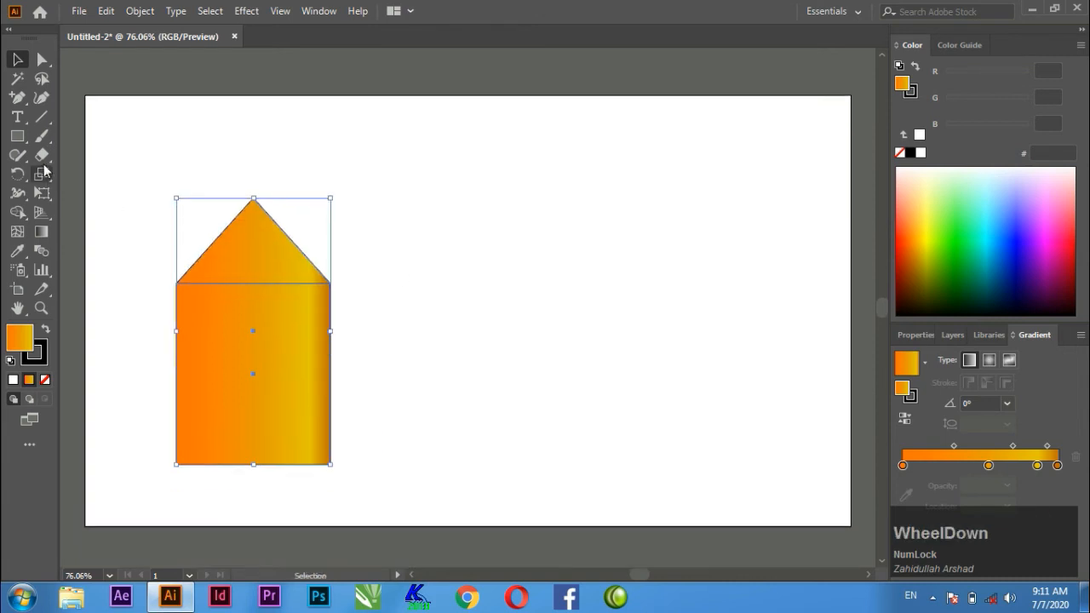
Draw a wide rectangle to the right of the house front, level with the wall's top and bottom edges.
{"action": "left_click", "coordinate": [17, 136]}
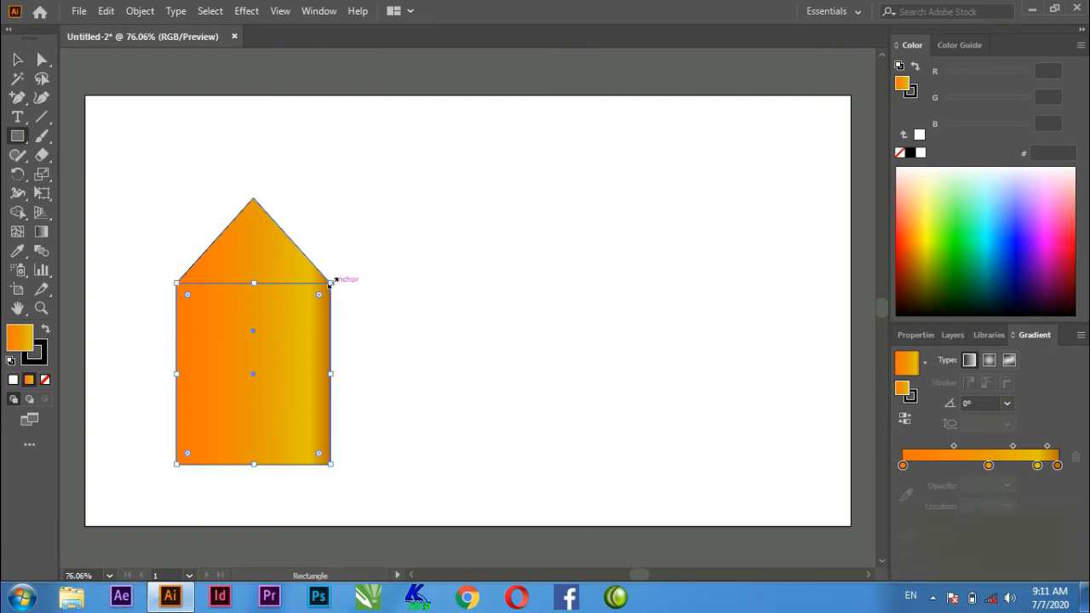
{"action": "left_click_drag", "start_coordinate": [422, 284], "coordinate": [714, 465]}
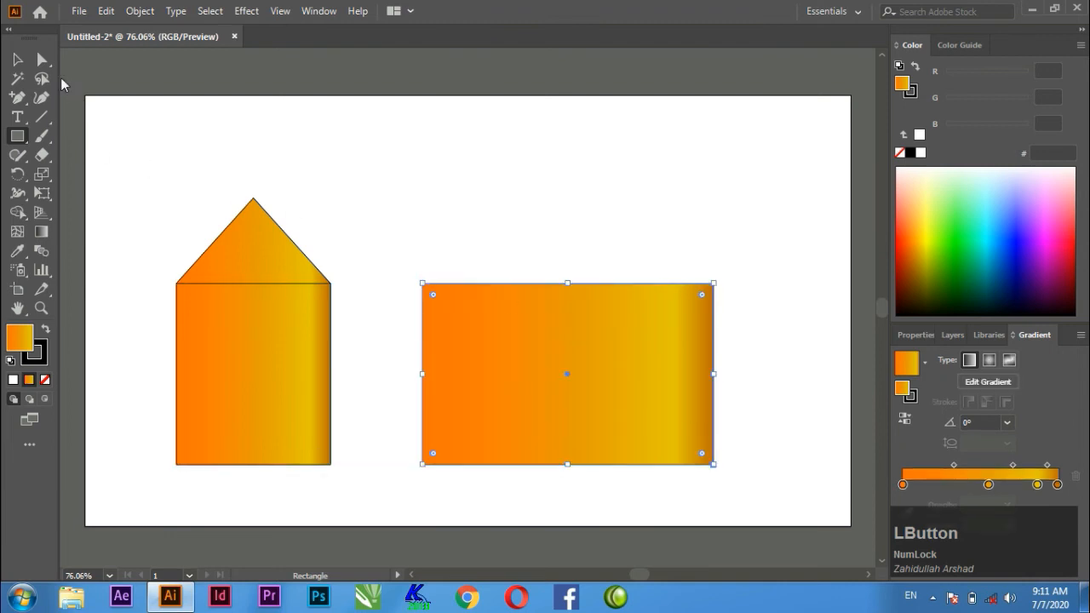
Move the wide rectangle's two left corner anchors with the Direct Selection tool until they meet the house front's right corners.
{"action": "left_click", "coordinate": [42, 59]}
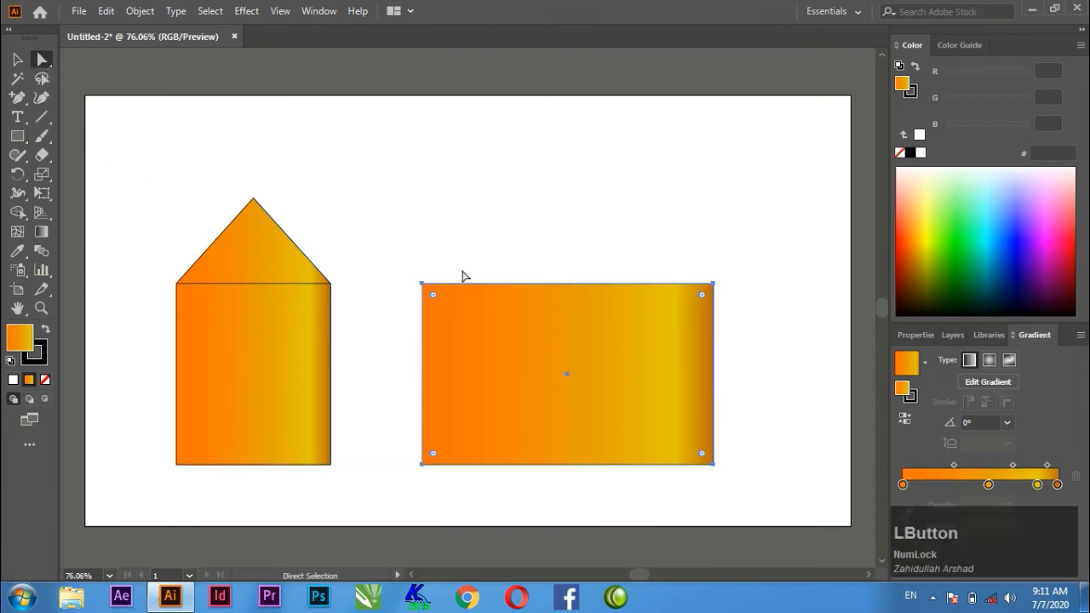
{"action": "left_click_drag", "start_coordinate": [397, 268], "coordinate": [451, 306]}
{"action": "left_click_drag", "start_coordinate": [424, 286], "coordinate": [331, 286]}
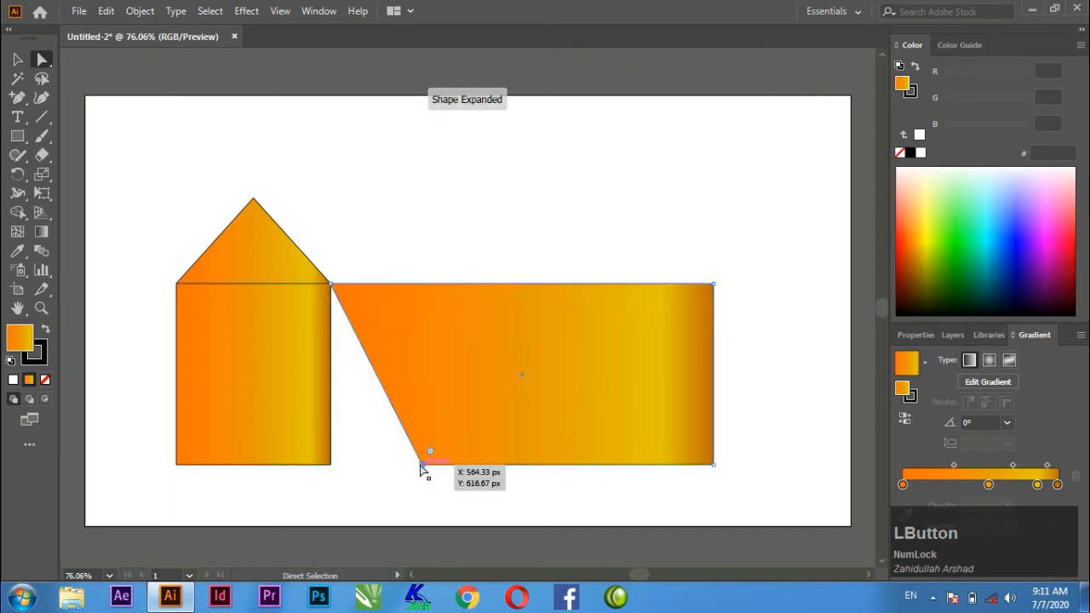
{"action": "left_click_drag", "start_coordinate": [422, 468], "coordinate": [332, 471]}
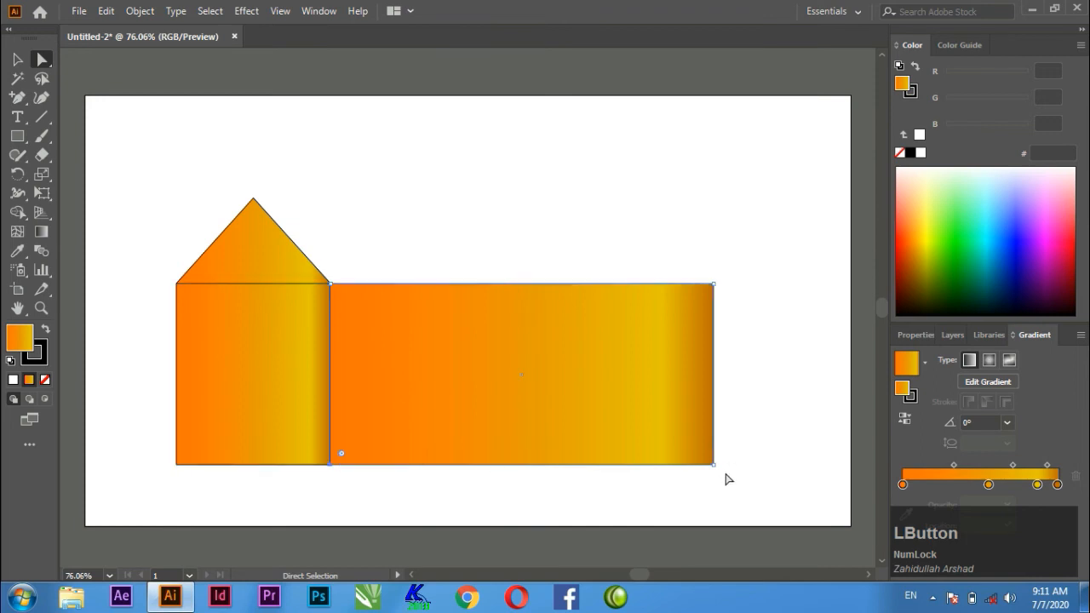
Select the wide rectangle's two right corner anchors and move them up and left to slant it into a perspective side wall.
{"action": "left_click_drag", "start_coordinate": [747, 484], "coordinate": [659, 289]}
{"action": "left_click_drag", "start_coordinate": [713, 285], "coordinate": [599, 188]}
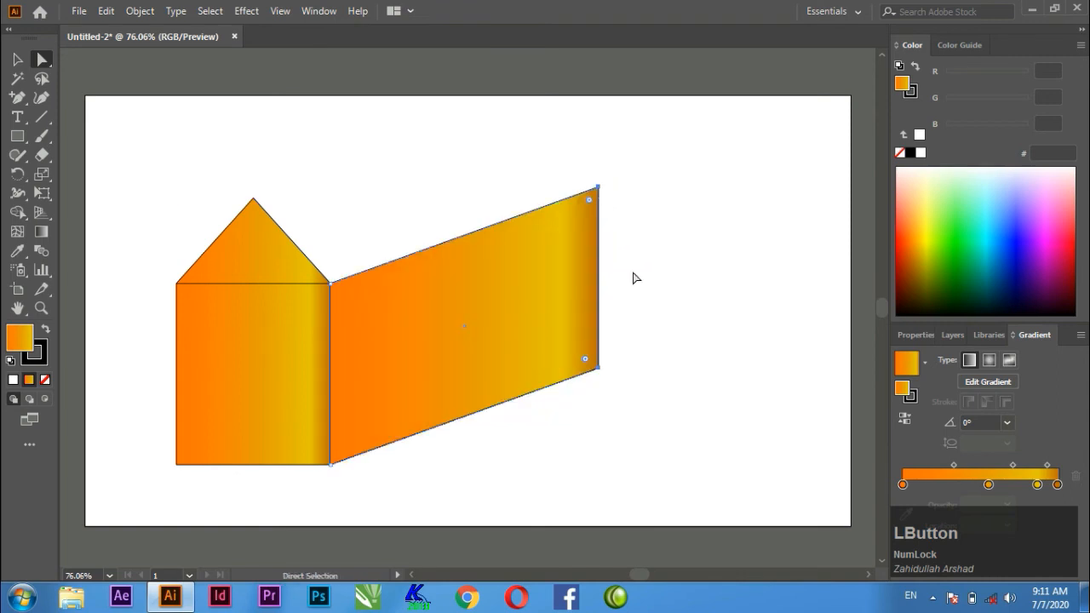
Duplicate the slanted side wall straight upward until the copy's lower edge meets the original wall's upper edge.
{"action": "left_click", "coordinate": [645, 406]}
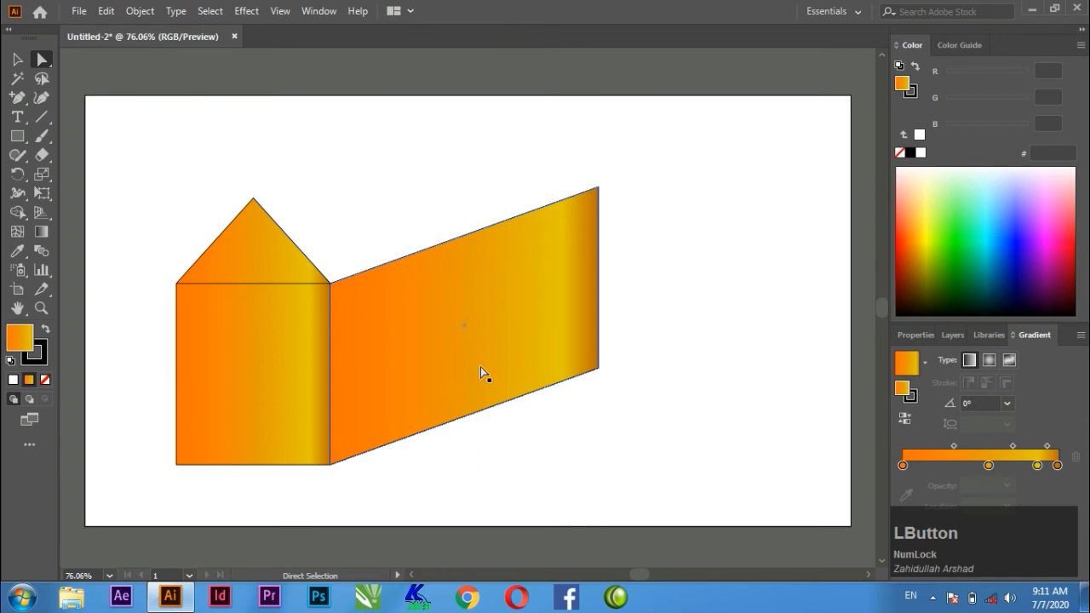
{"action": "left_click_drag", "start_coordinate": [481, 369], "coordinate": [482, 190]}
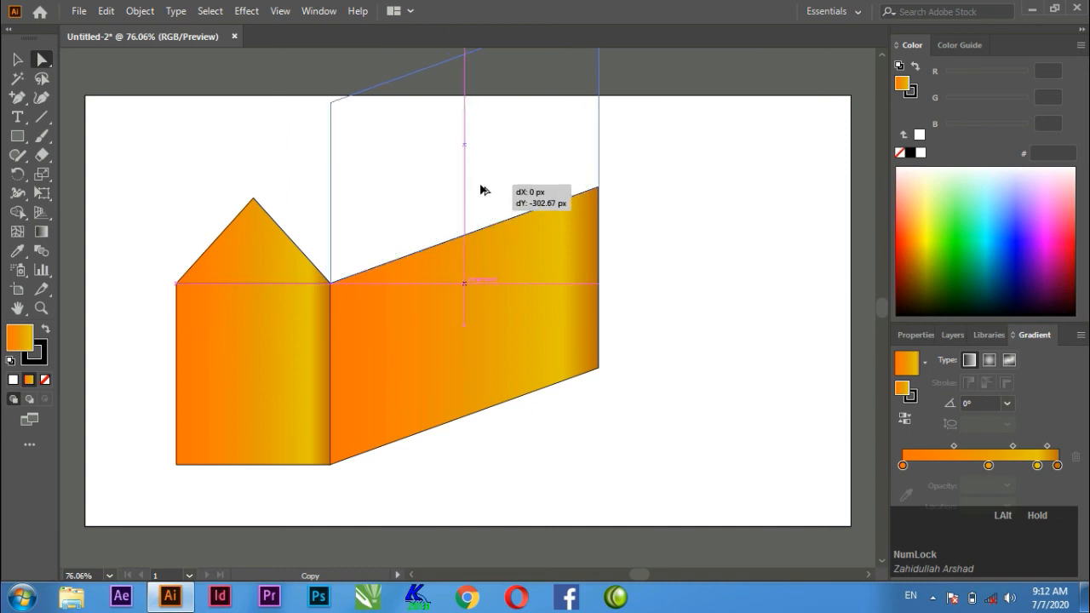
{"action": "key", "text": "shift"}
{"action": "left_click_drag", "start_coordinate": [481, 190], "coordinate": [481, 190]}
{"action": "scroll", "coordinate": [481, 190], "scroll_direction": "up", "scroll_amount": 3}
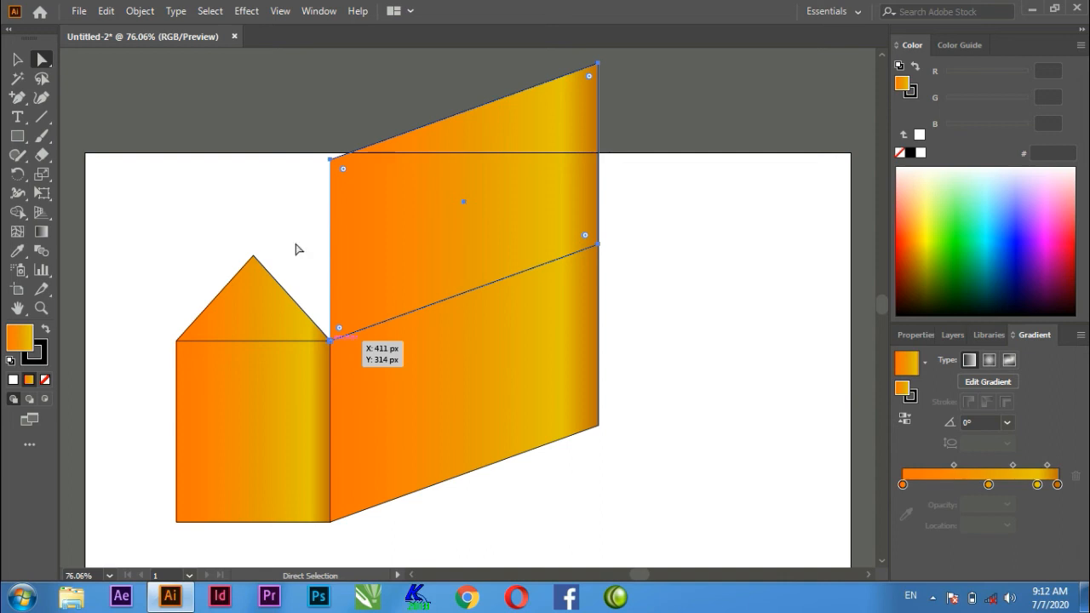
{"action": "left_click", "coordinate": [248, 146]}
{"action": "left_click_drag", "start_coordinate": [322, 149], "coordinate": [340, 173]}
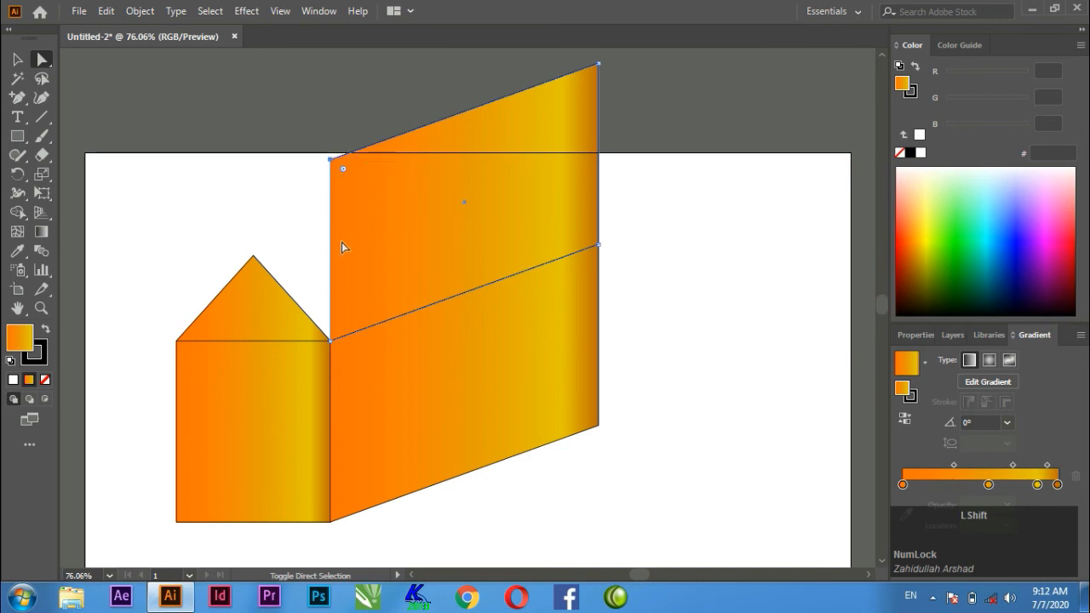
{"action": "mouse_move", "coordinate": [332, 335]}
{"action": "left_mouse_down"}
{"action": "mouse_move", "coordinate": [339, 358]}
{"action": "mouse_move", "coordinate": [332, 340]}
{"action": "left_mouse_up"}
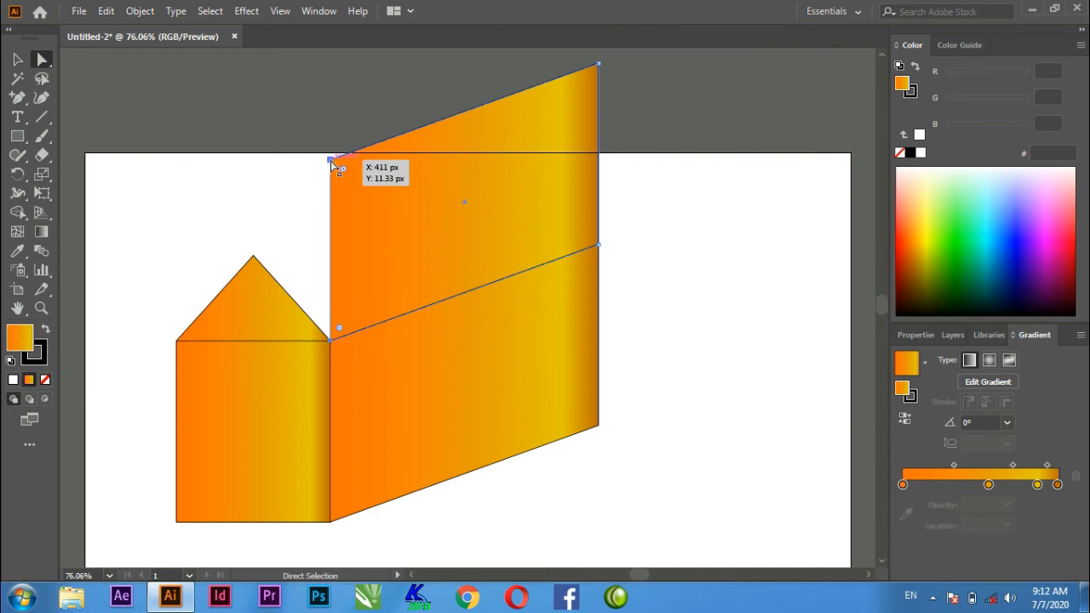
{"action": "left_click_drag", "start_coordinate": [331, 161], "coordinate": [330, 161]}
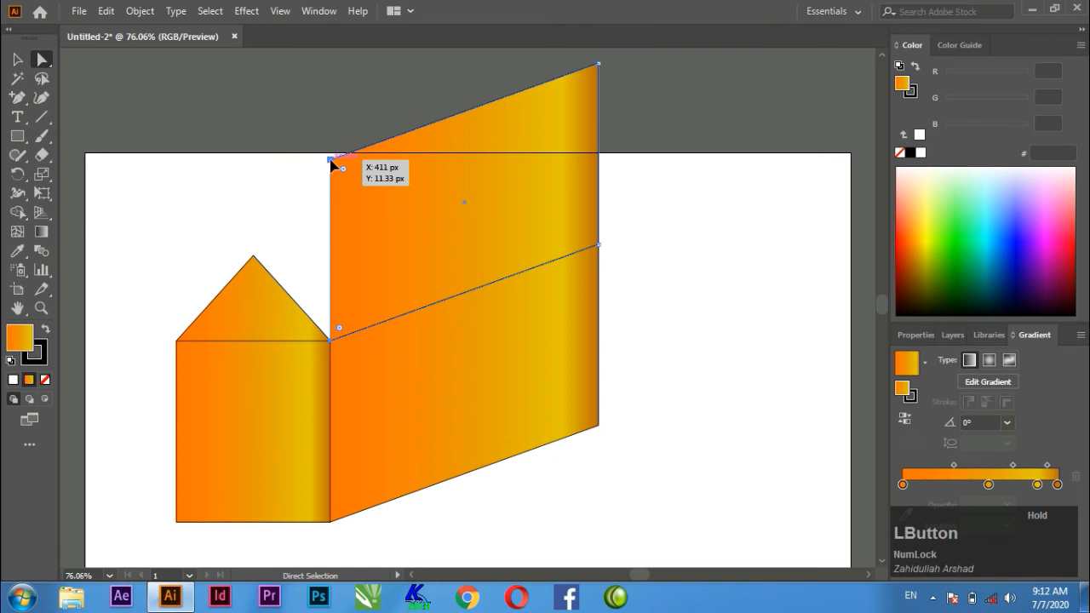
{"action": "left_click_drag", "start_coordinate": [331, 163], "coordinate": [325, 167]}
{"action": "left_click_drag", "start_coordinate": [314, 164], "coordinate": [360, 183]}
{"action": "key", "text": "ctrl+z"}
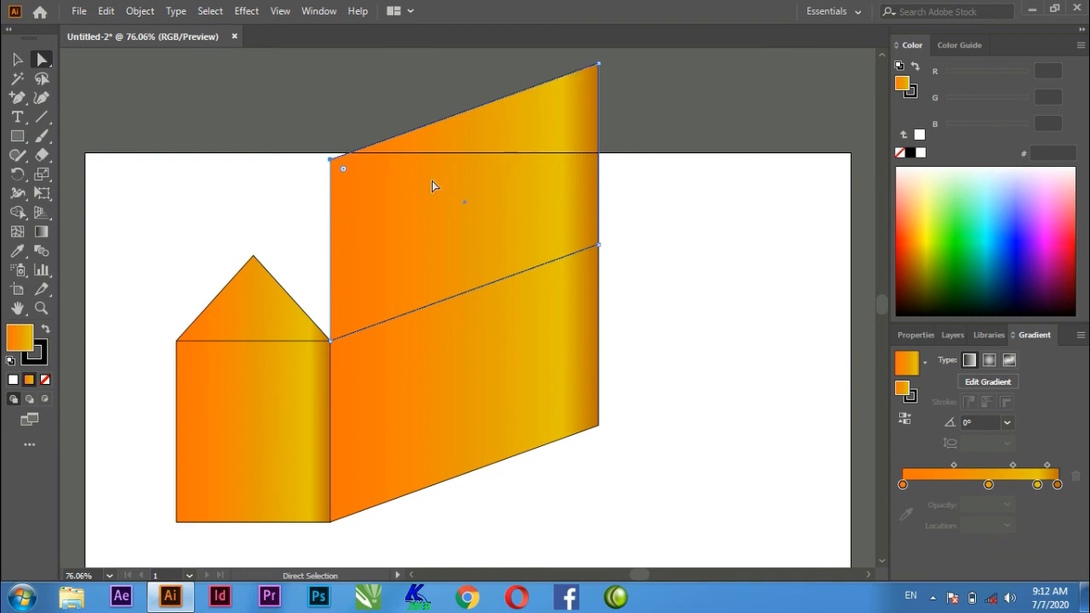
Form the side roof by moving the copy's top-left anchor onto the gable peak and its top-right anchor down and left, parallel to the eave.
{"action": "left_click", "coordinate": [330, 161]}
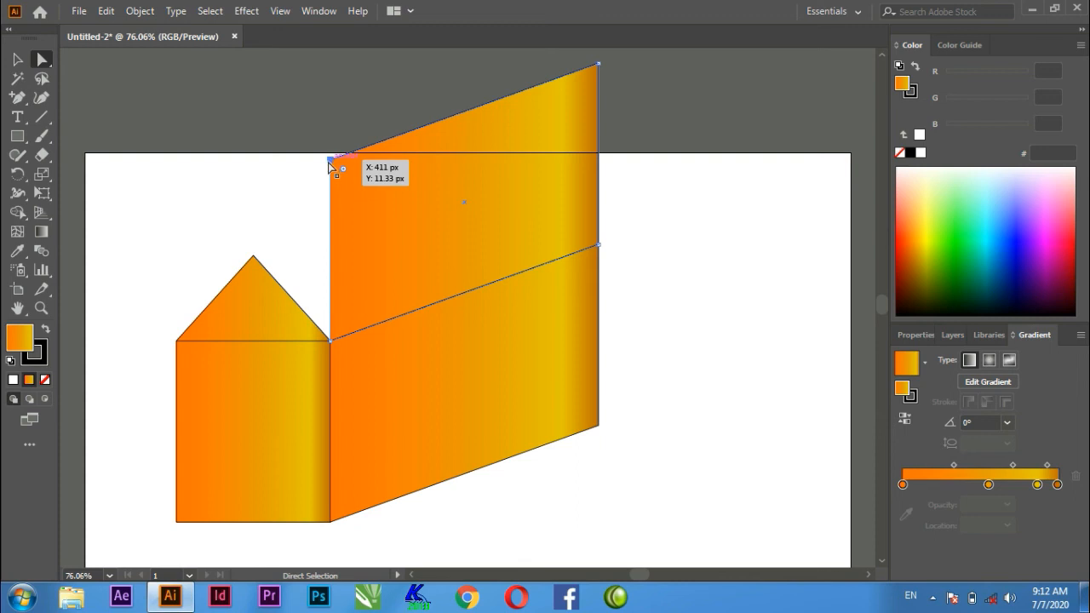
{"action": "left_click_drag", "start_coordinate": [331, 162], "coordinate": [254, 258]}
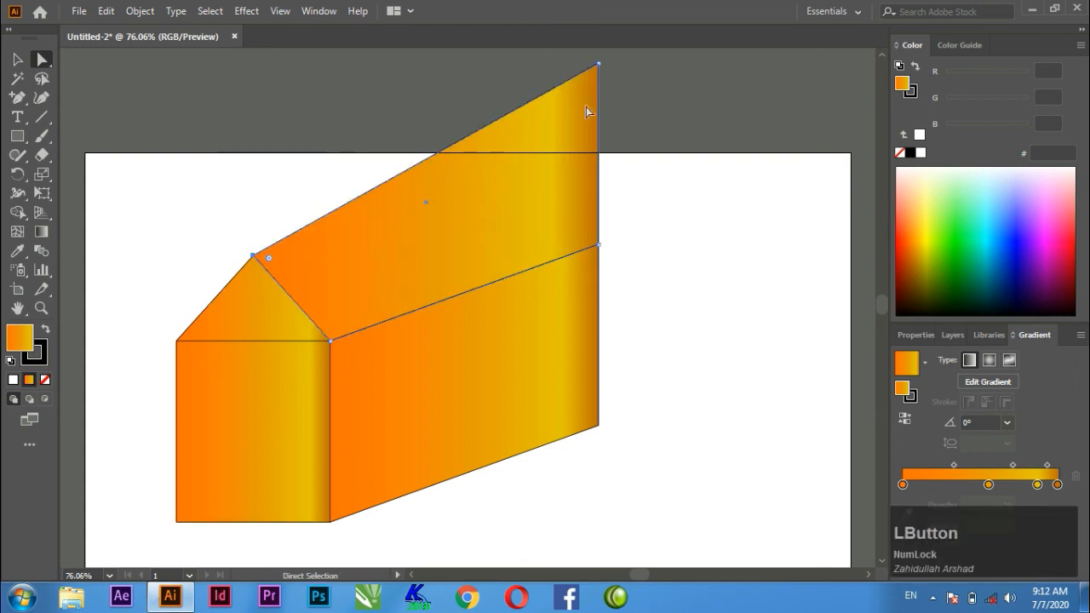
{"action": "left_click", "coordinate": [598, 63]}
{"action": "left_click_drag", "start_coordinate": [599, 65], "coordinate": [538, 165]}
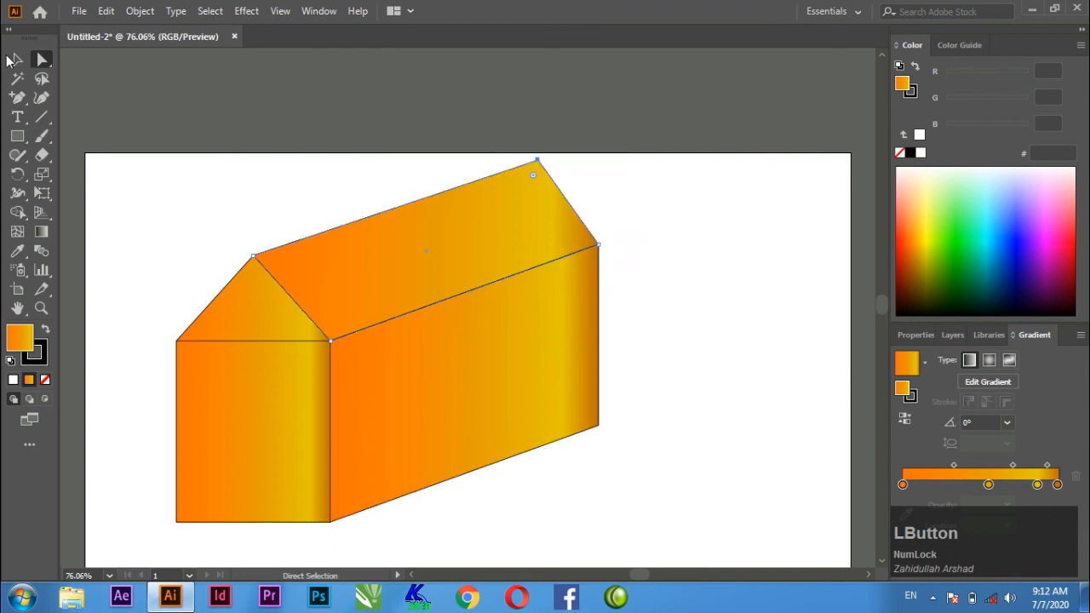
{"action": "left_click", "coordinate": [17, 59]}
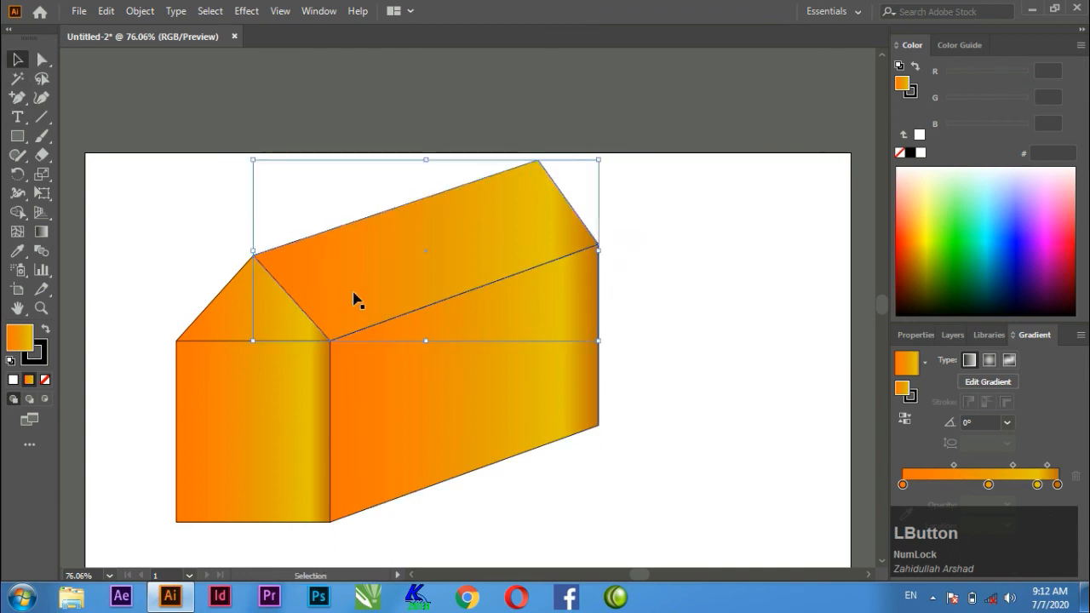
{"action": "left_click", "coordinate": [671, 376]}
{"action": "scroll", "coordinate": [678, 378], "scroll_direction": "down", "scroll_amount": 2}
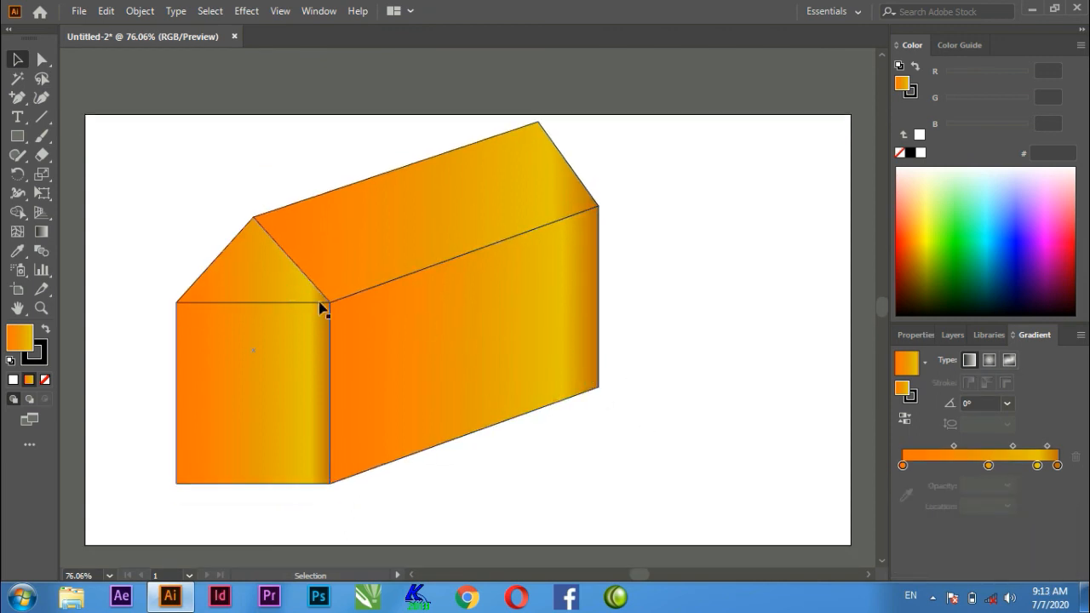
Draw a rectangular panel about 195 by 252 px inside the house front and a thin full-width slat across its upper part.
{"action": "left_click_drag", "start_coordinate": [23, 145], "coordinate": [68, 136]}
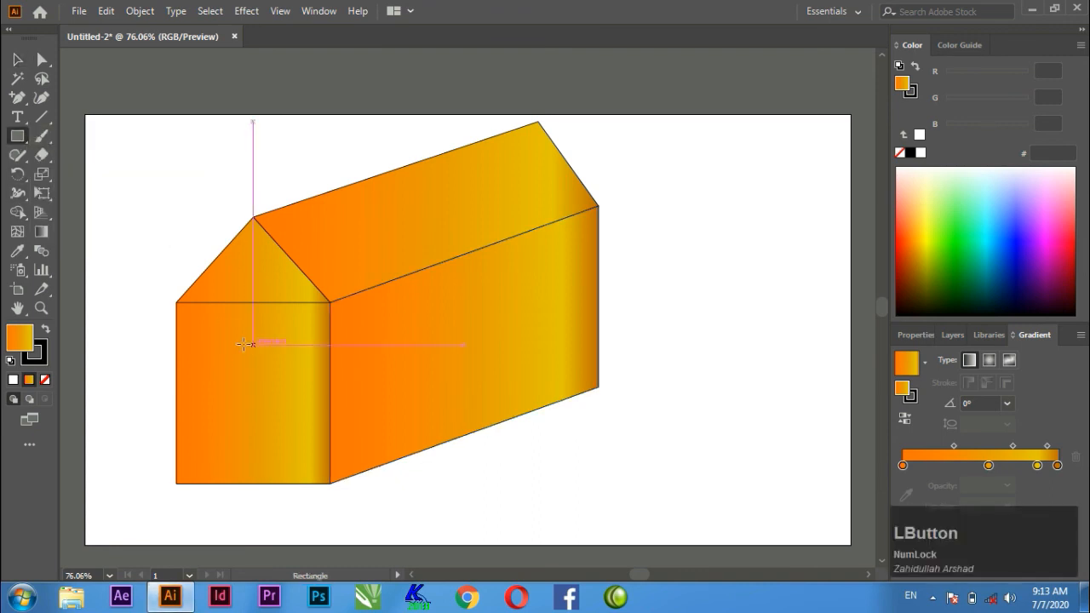
{"action": "left_click_drag", "start_coordinate": [192, 320], "coordinate": [308, 470]}
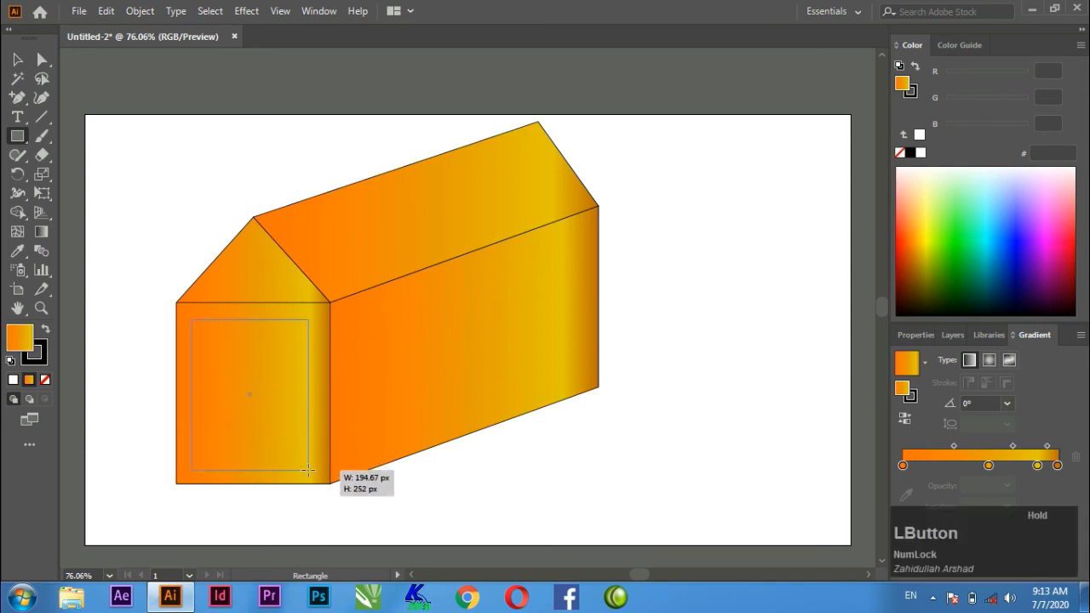
{"action": "left_click_drag", "start_coordinate": [309, 470], "coordinate": [308, 469]}
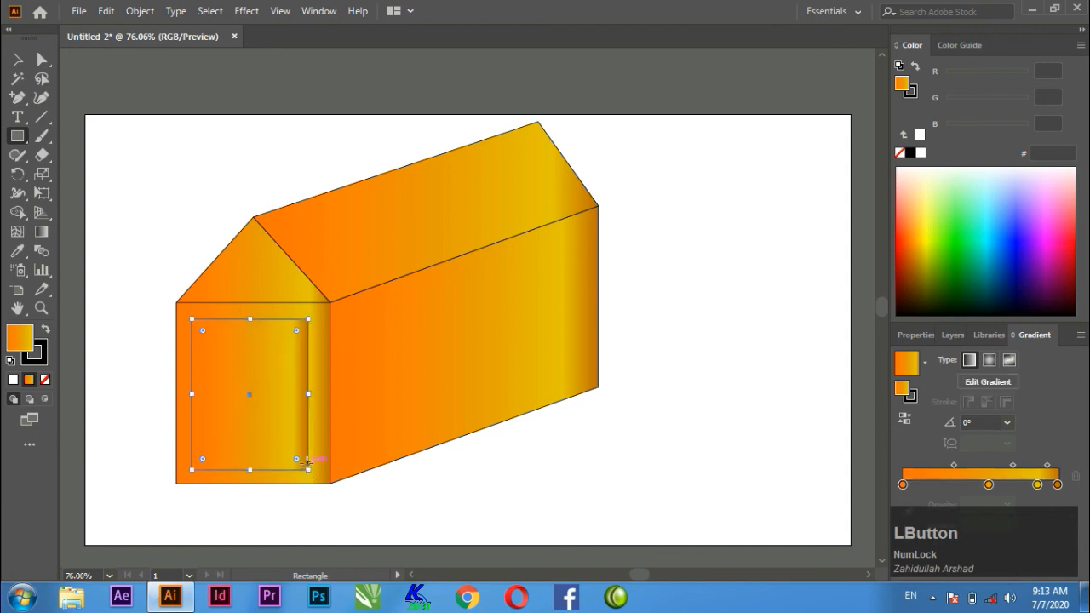
{"action": "left_click", "coordinate": [21, 140]}
{"action": "left_click_drag", "start_coordinate": [17, 135], "coordinate": [109, 138]}
{"action": "left_click_drag", "start_coordinate": [192, 342], "coordinate": [308, 357]}
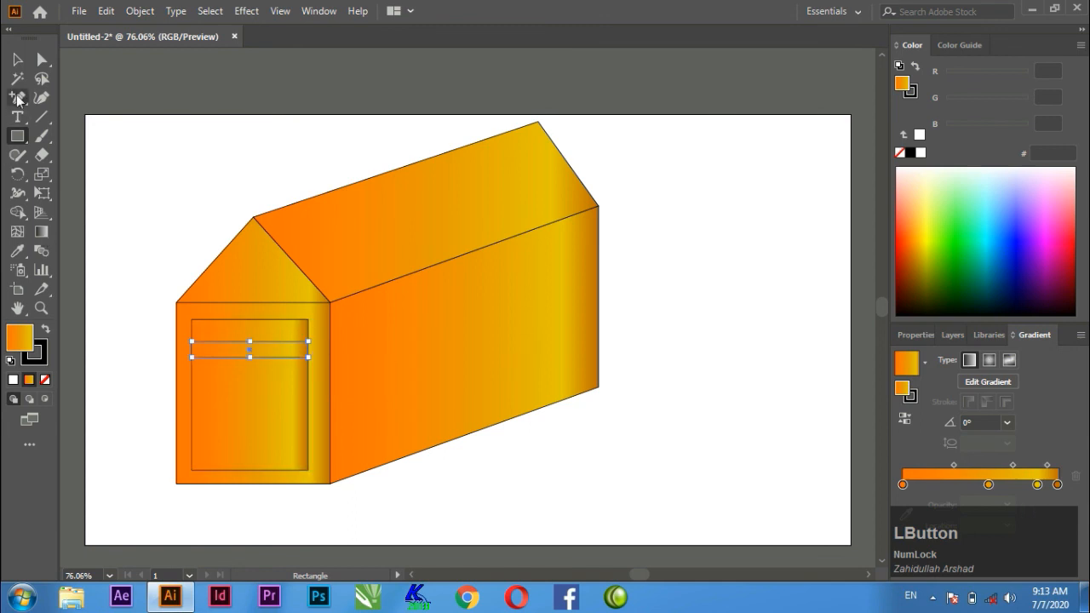
Copy the slat straight down inside the panel and repeat the copy twice for four evenly spaced slats.
{"action": "key", "text": "v"}
{"action": "left_click_drag", "start_coordinate": [264, 355], "coordinate": [264, 387]}
{"action": "key", "text": "alt"}
{"action": "key", "text": "shift"}
{"action": "key", "text": "ctrl"}
{"action": "key", "text": "ctrl+d"}
{"action": "key", "text": "ctrl+d"}
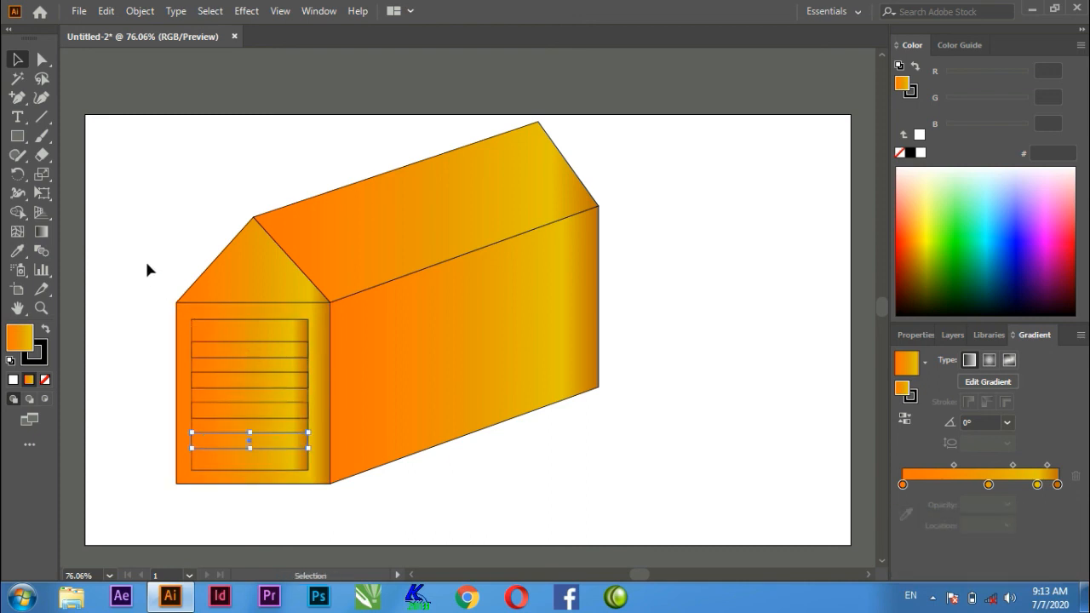
Lock the front wall rectangle and the gable shape so that the slatted panel can be selected separately.
{"action": "left_click", "coordinate": [183, 317]}
{"action": "key", "text": "ctrl+2"}
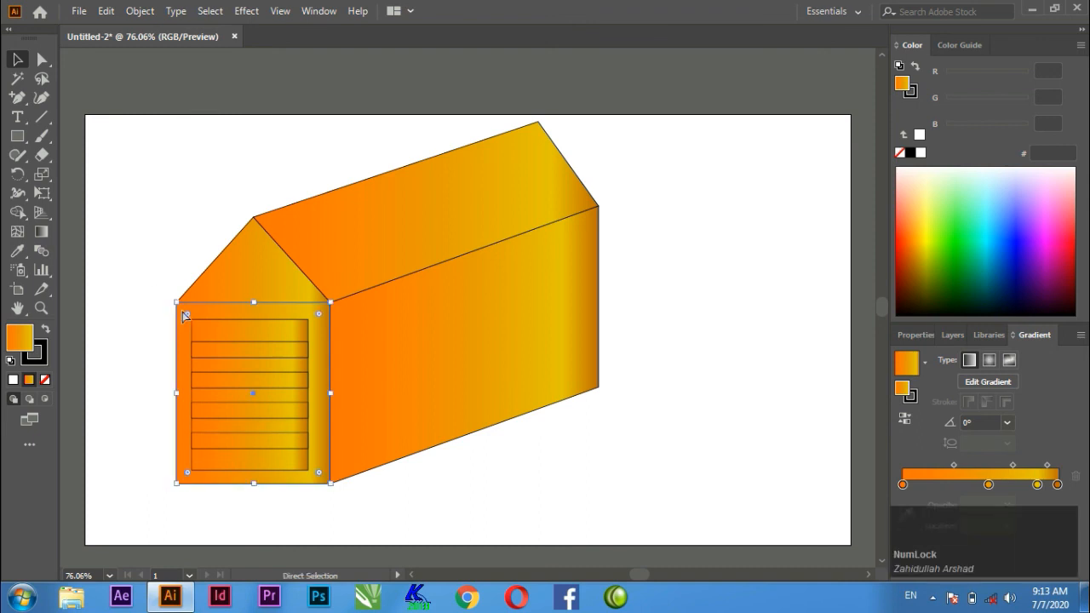
{"action": "left_click_drag", "start_coordinate": [161, 316], "coordinate": [318, 480]}
{"action": "left_click", "coordinate": [129, 336]}
{"action": "left_click_drag", "start_coordinate": [195, 265], "coordinate": [233, 284]}
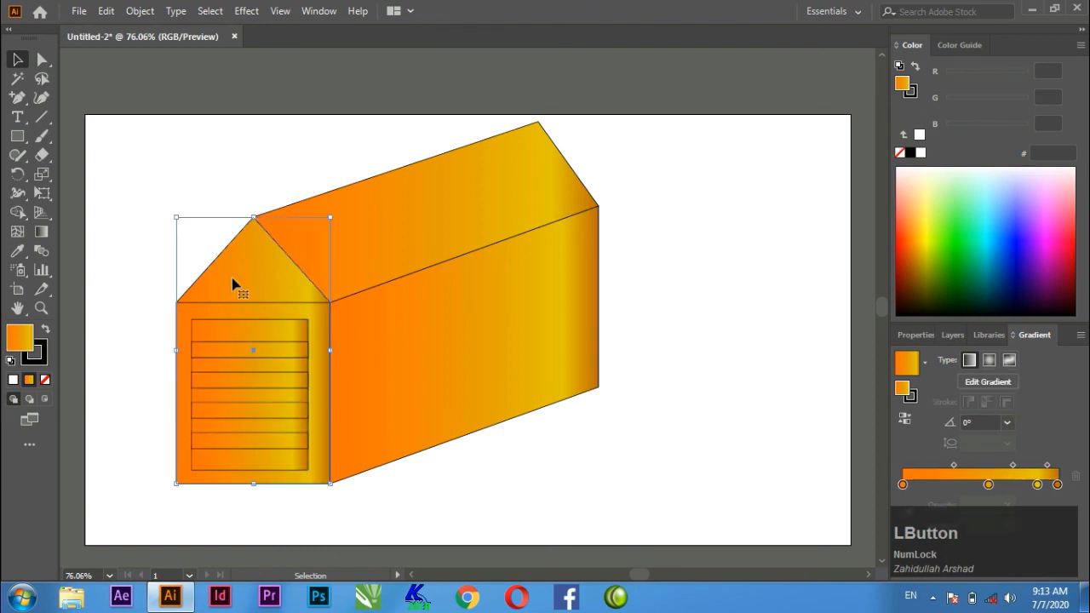
{"action": "key", "text": "ctrl"}
Select the panel with its slats, scale it down and place it in the middle of the gable as a small vent.
{"action": "left_click_drag", "start_coordinate": [153, 287], "coordinate": [315, 484]}
{"action": "left_click_drag", "start_coordinate": [308, 470], "coordinate": [261, 278]}
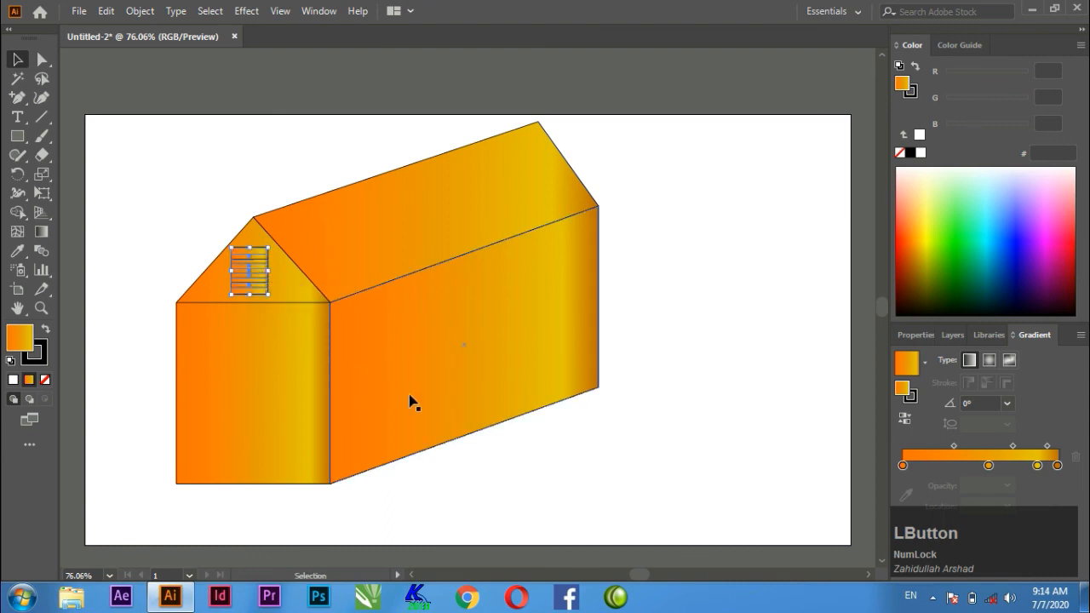
{"action": "left_click", "coordinate": [577, 475]}
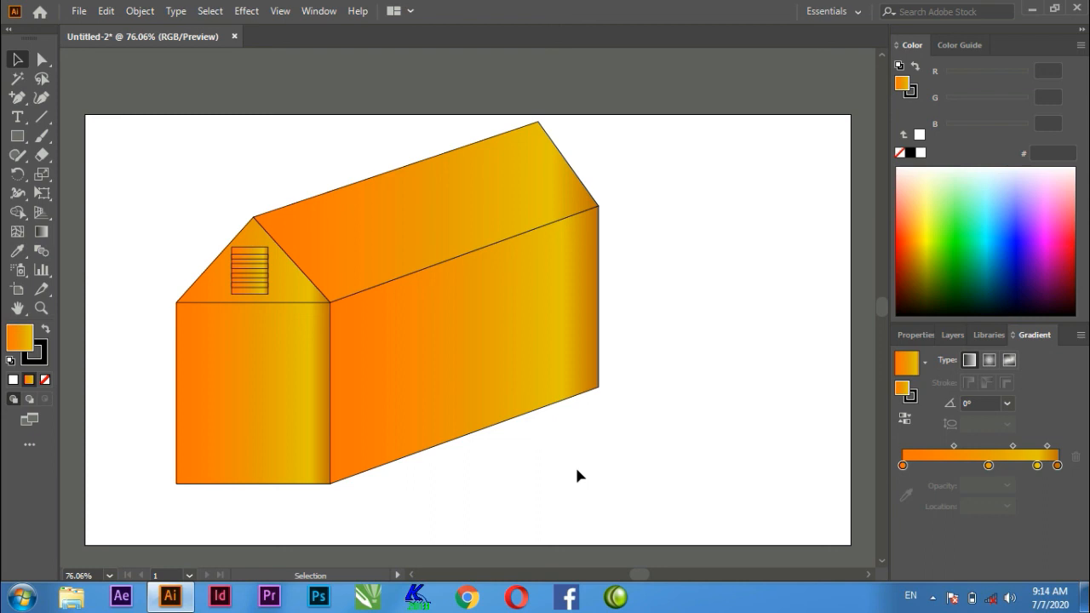
Activate the Direct Selection tool with no artwork selected.
{"action": "left_click_drag", "start_coordinate": [41, 61], "coordinate": [61, 68]}
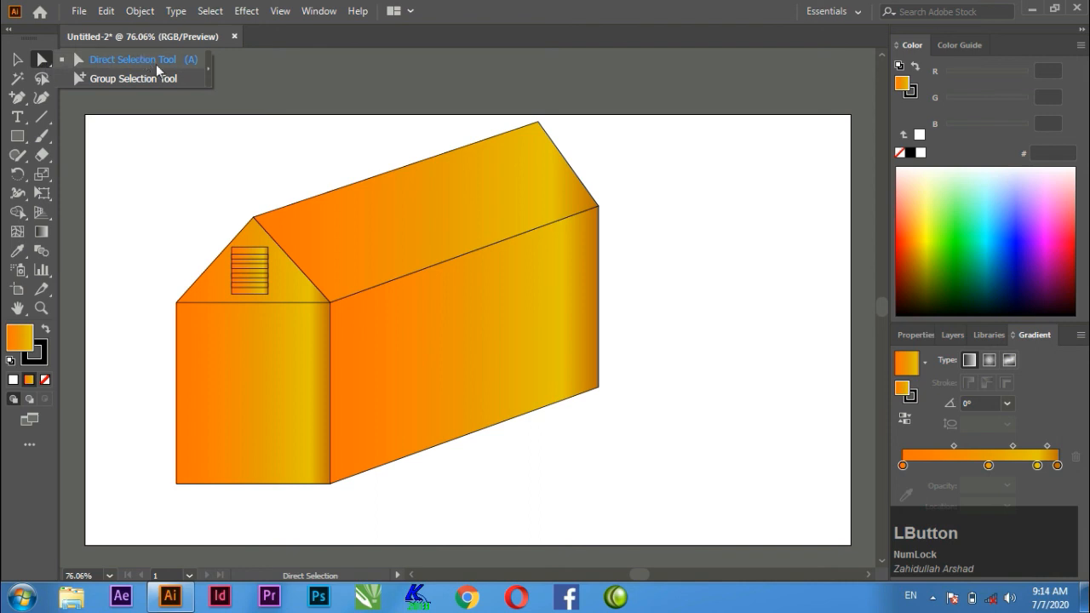
{"action": "left_click", "coordinate": [249, 132]}
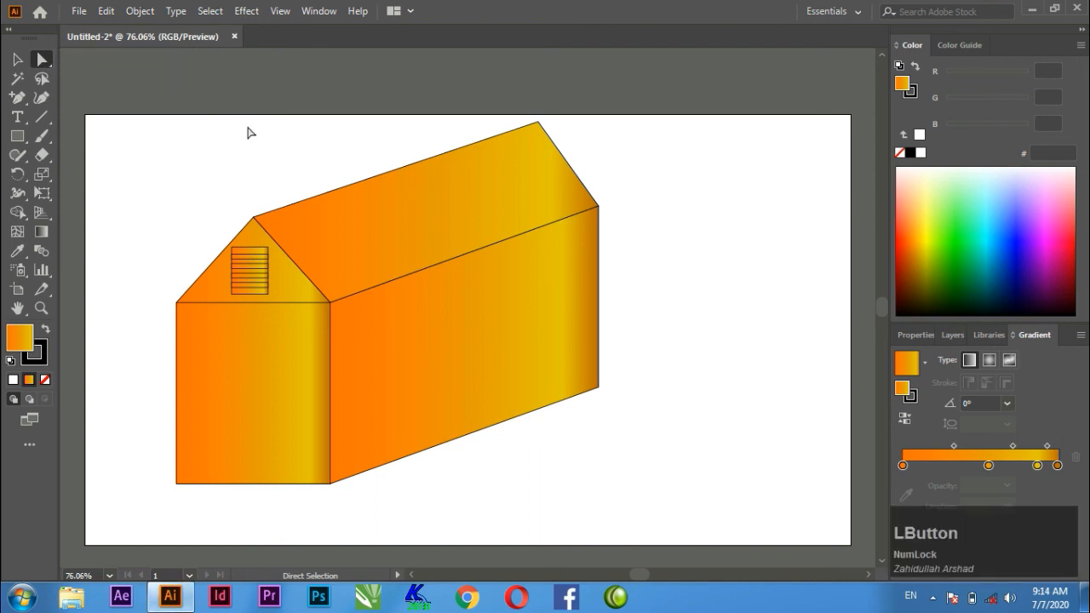